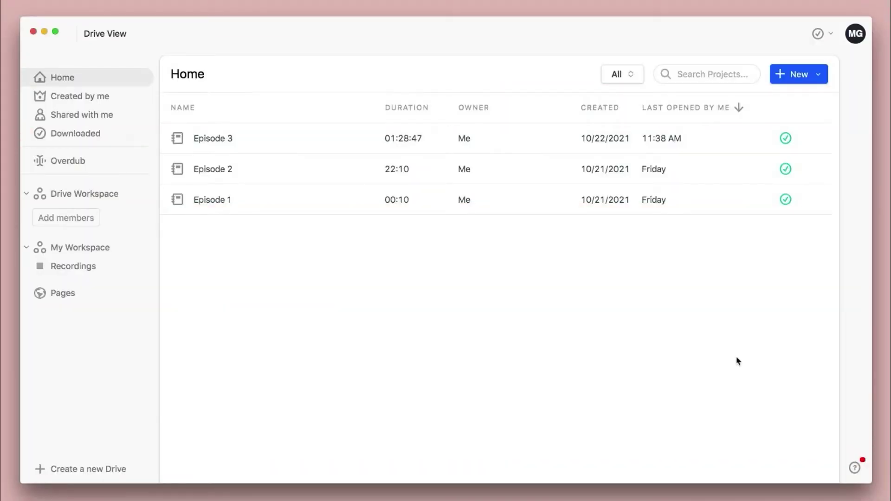
Create a new project from the New menu and name it 'Episode 4'.
{"action": "left_click", "coordinate": [818, 77]}
{"action": "left_click", "coordinate": [791, 99]}
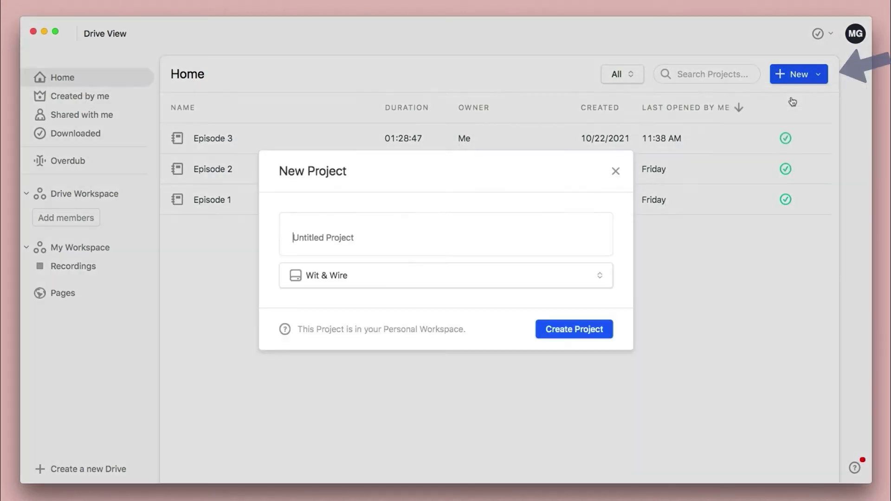
{"action": "type", "text": "Episo"}
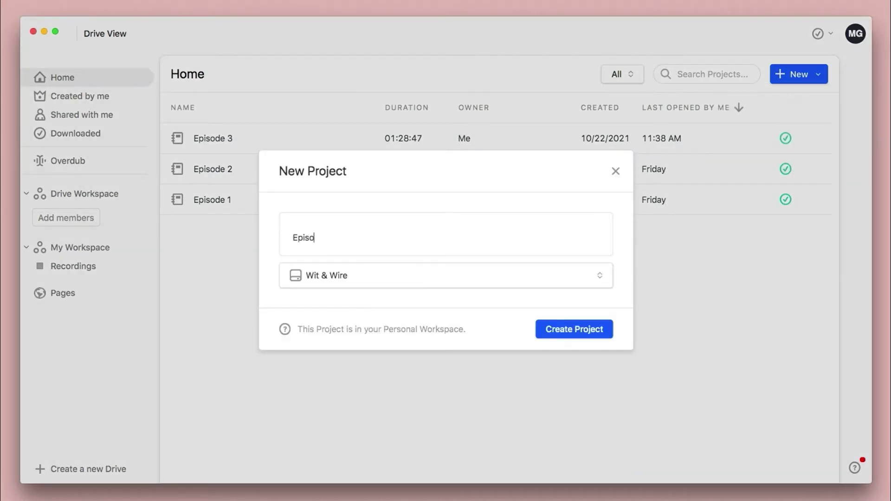
{"action": "type", "text": "de 4"}
{"action": "key", "text": "Return"}
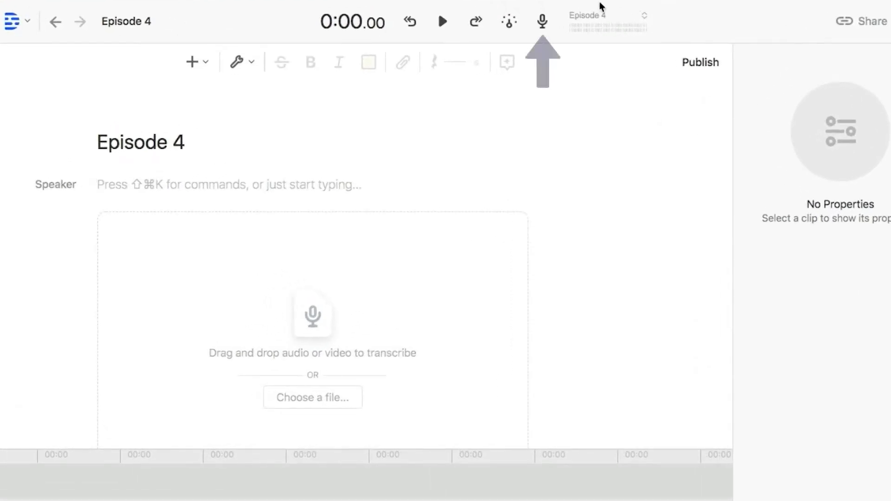
{"action": "left_click", "coordinate": [542, 22]}
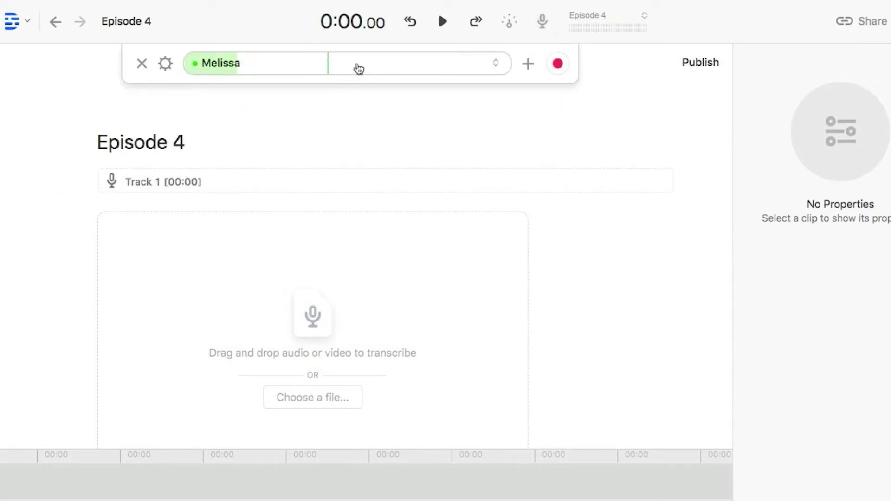
{"action": "left_click", "coordinate": [171, 68]}
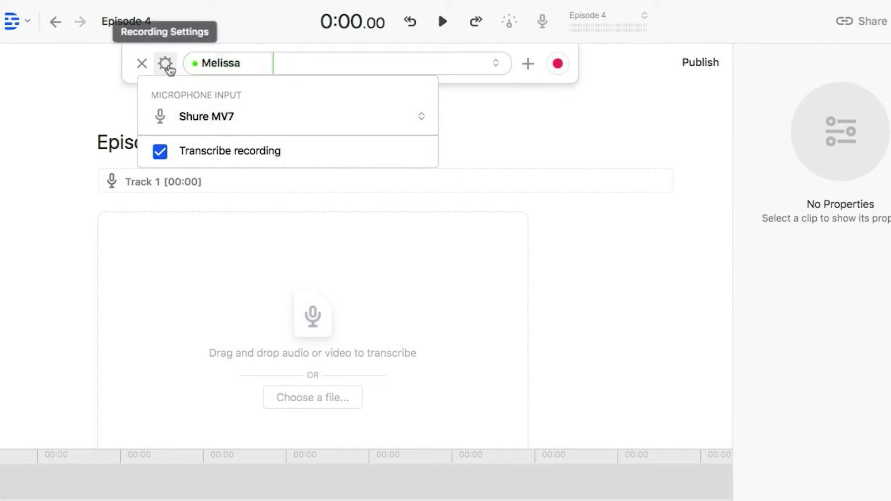
{"action": "left_click", "coordinate": [527, 65]}
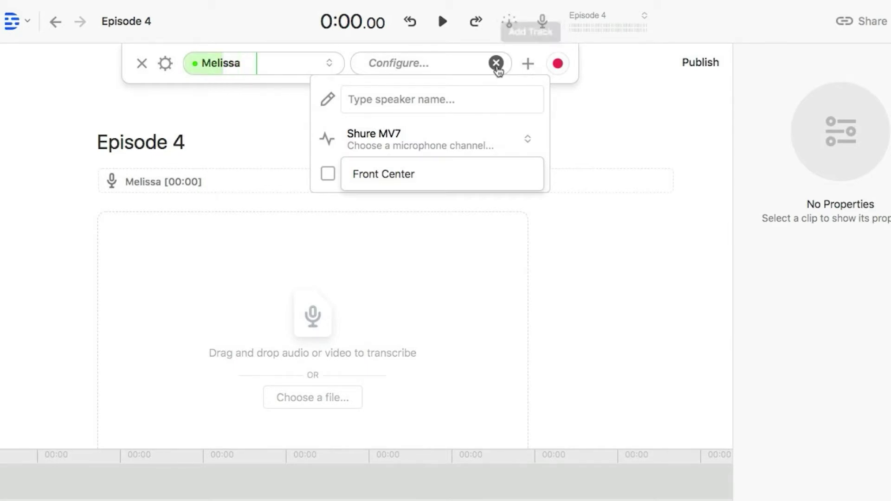
{"action": "left_click", "coordinate": [496, 62]}
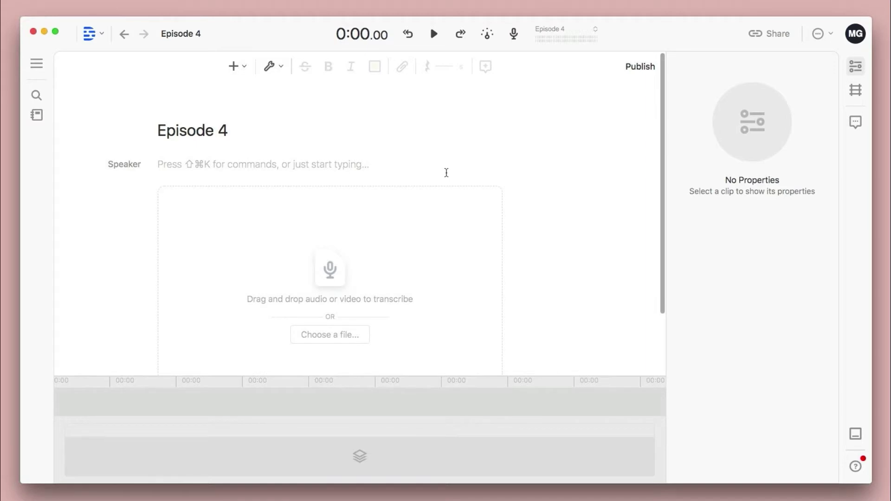
Insert the voice files Melissa.wav and Desola.wav into the script.
{"action": "scroll", "coordinate": [445, 181], "scroll_direction": "down", "scroll_amount": 1}
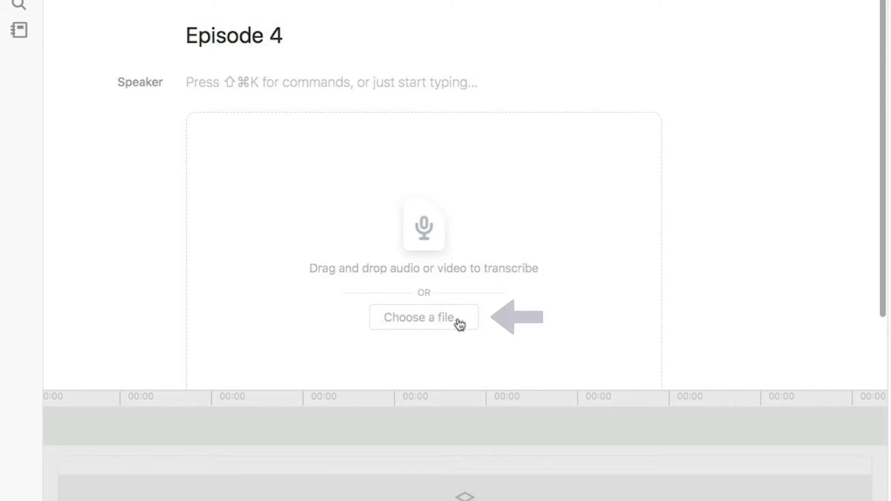
{"action": "left_click", "coordinate": [235, 67]}
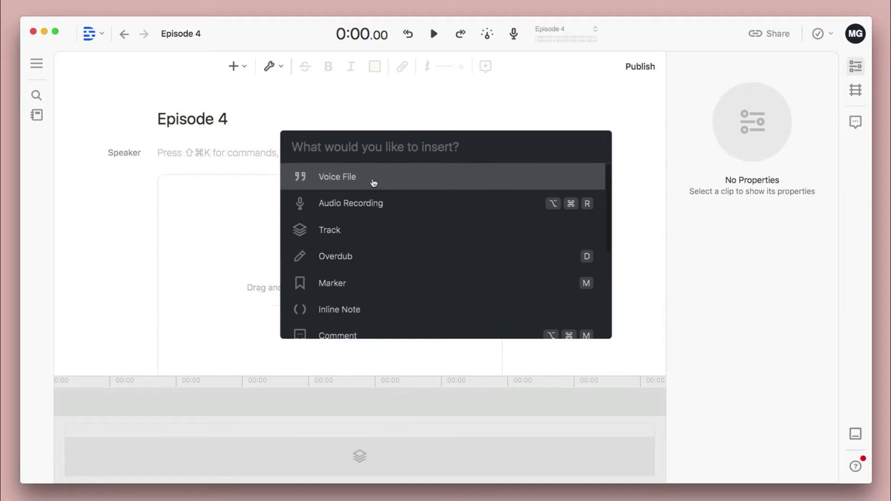
{"action": "left_click", "coordinate": [374, 182]}
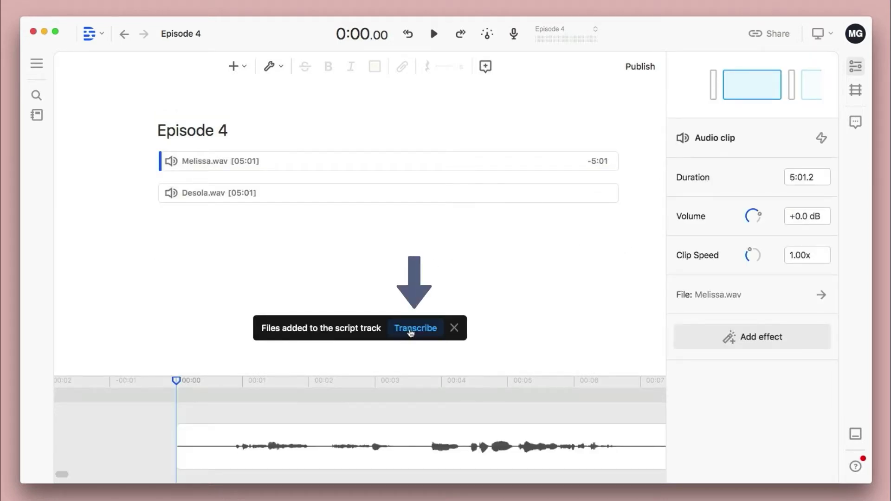
Transcribe both files as one multitrack sequence, labelling the Desola.wav speaker 'Desola'.
{"action": "left_click", "coordinate": [414, 329]}
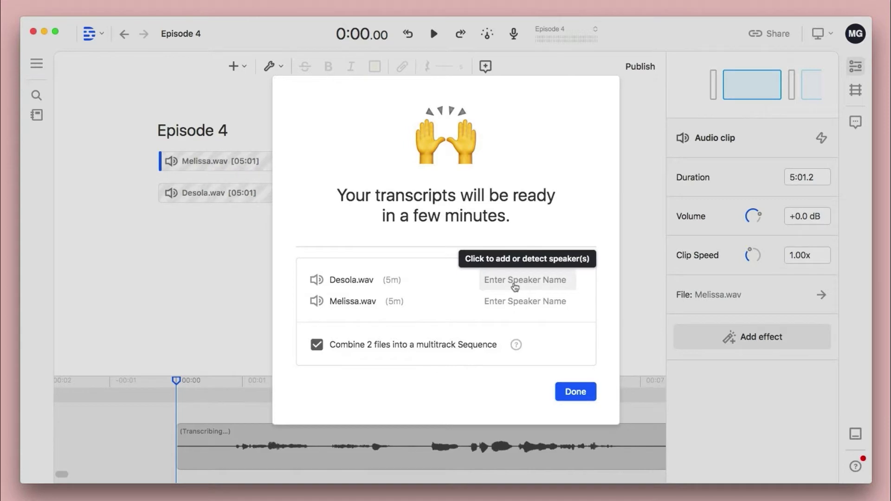
{"action": "left_click", "coordinate": [515, 284]}
{"action": "key", "text": "ctrl+d"}
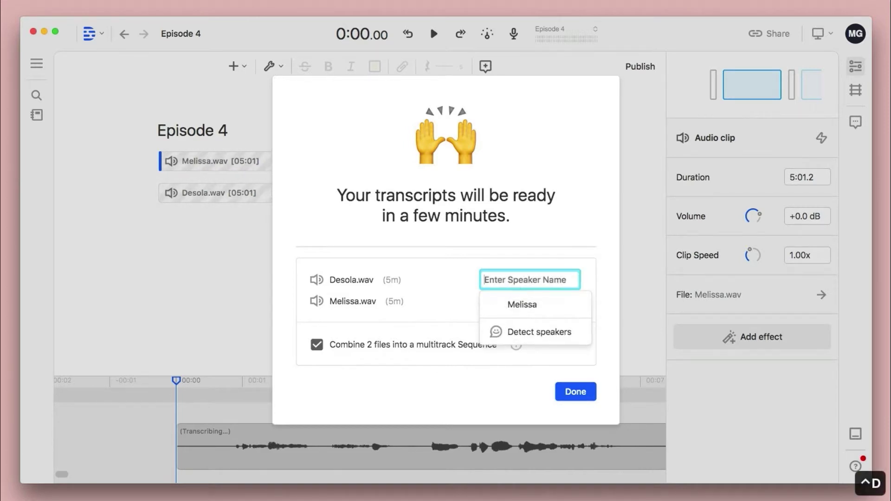
{"action": "type", "text": "Desola"}
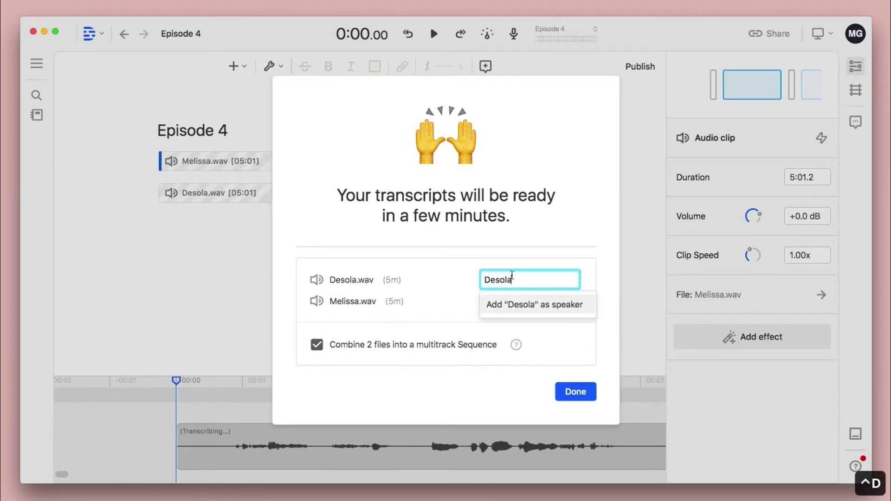
{"action": "left_click", "coordinate": [522, 306]}
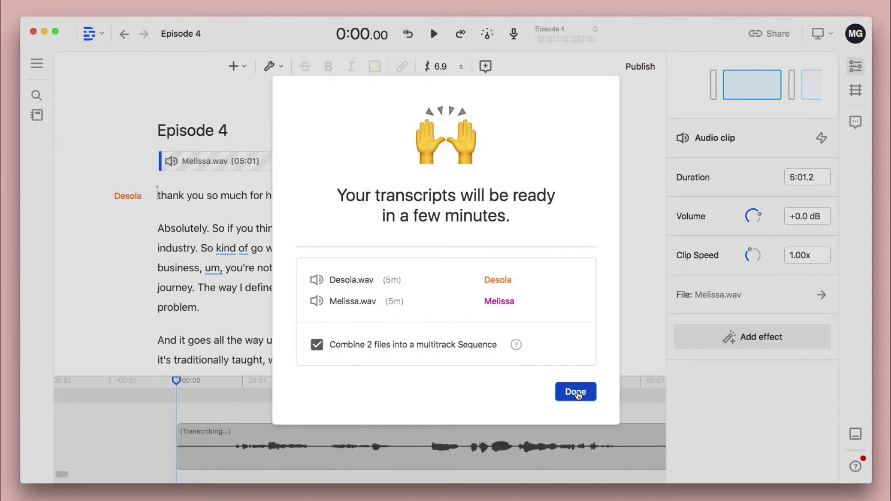
{"action": "left_click", "coordinate": [576, 393]}
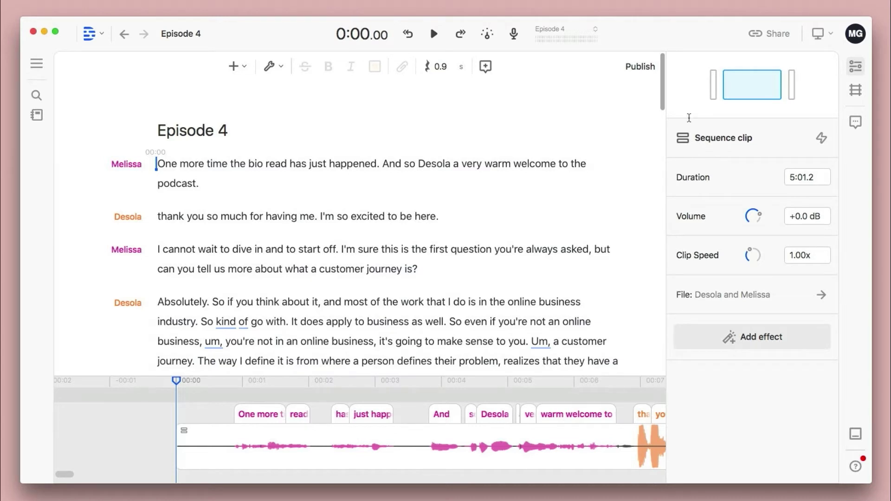
Collapse the Properties inspector in the right sidebar.
{"action": "left_click", "coordinate": [855, 68]}
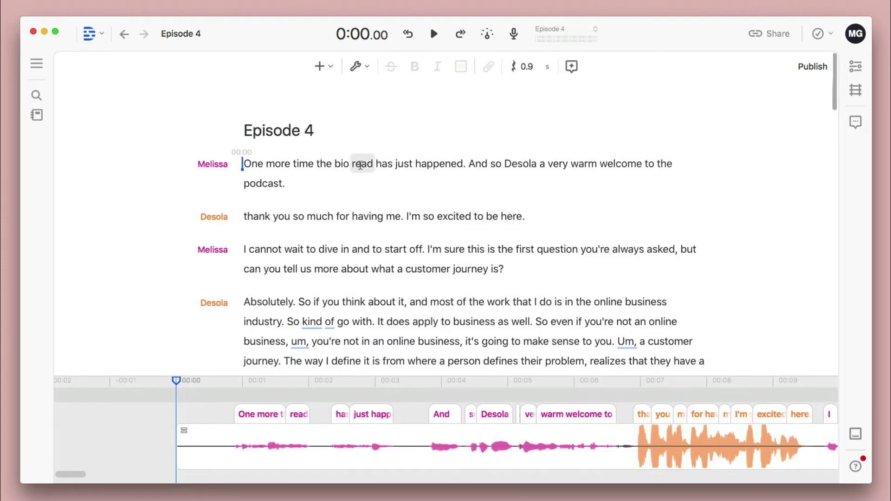
{"action": "double_click", "coordinate": [360, 166]}
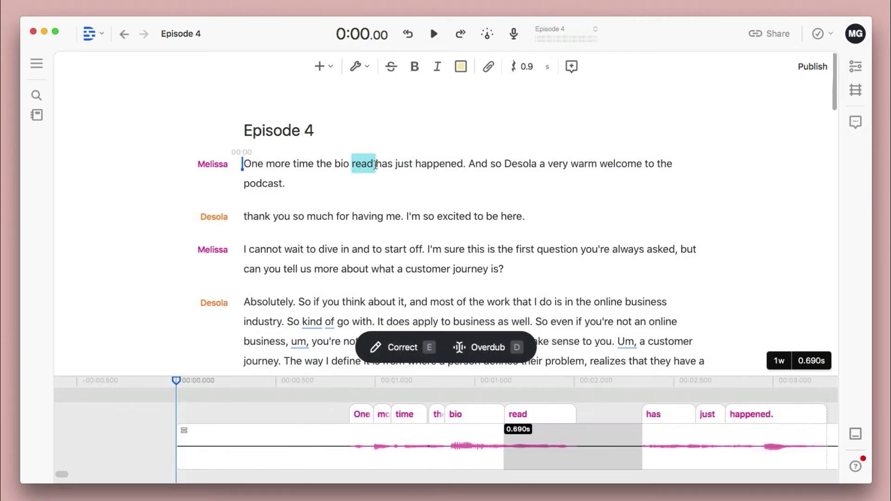
{"action": "left_click", "coordinate": [397, 348]}
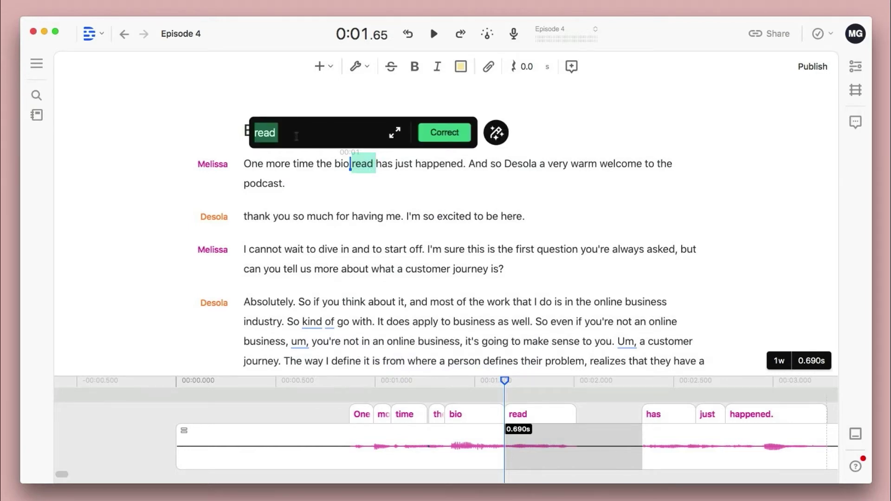
{"action": "left_click", "coordinate": [498, 135]}
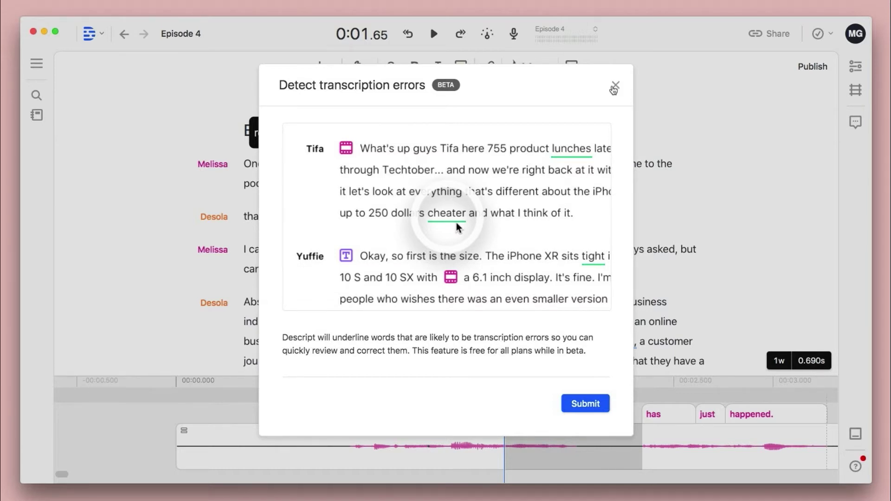
{"action": "left_click", "coordinate": [613, 86]}
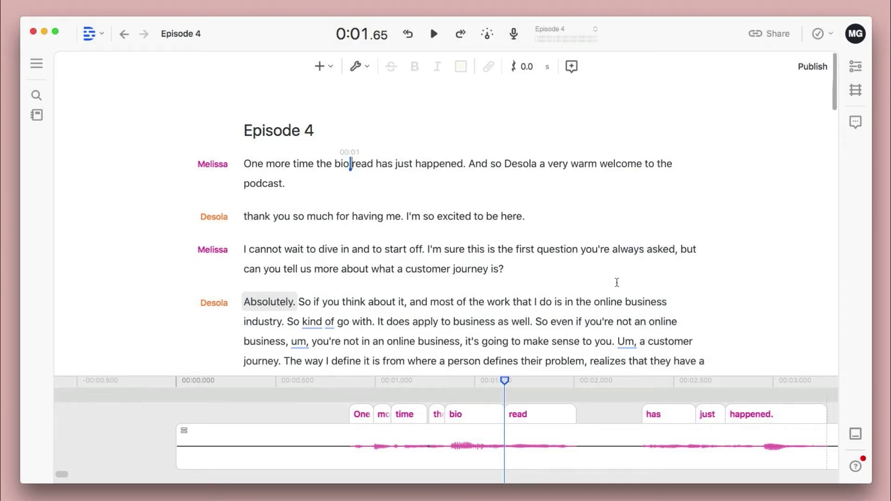
Select and delete Melissa's opening 'One more time the bio read has just happened'.
{"action": "scroll", "coordinate": [616, 282], "scroll_direction": "down", "scroll_amount": 1}
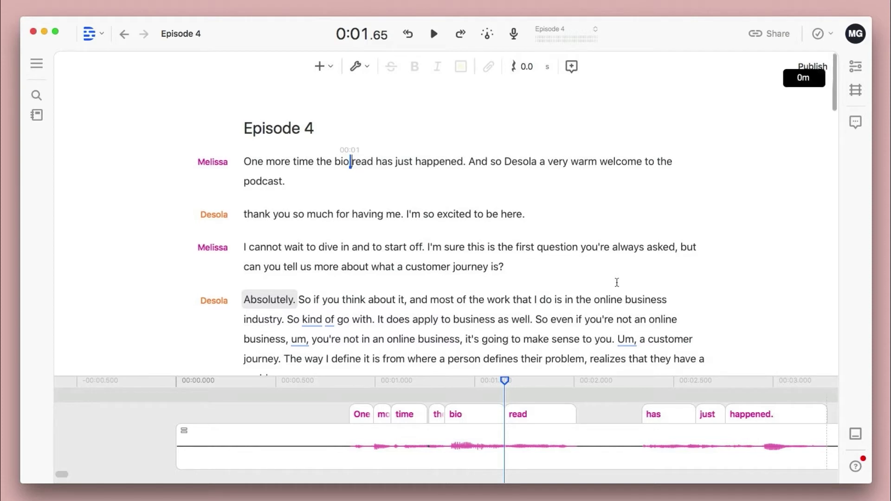
{"action": "scroll", "coordinate": [617, 282], "scroll_direction": "down", "scroll_amount": 3}
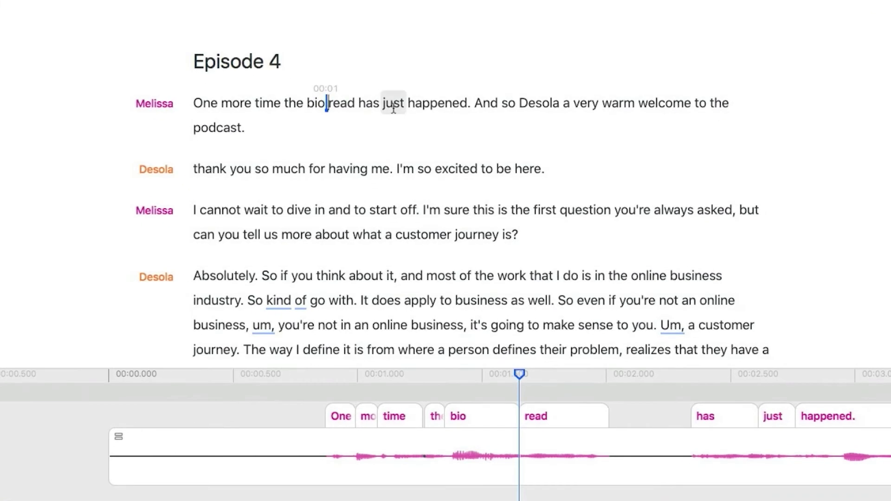
{"action": "left_click_drag", "start_coordinate": [199, 103], "coordinate": [468, 103]}
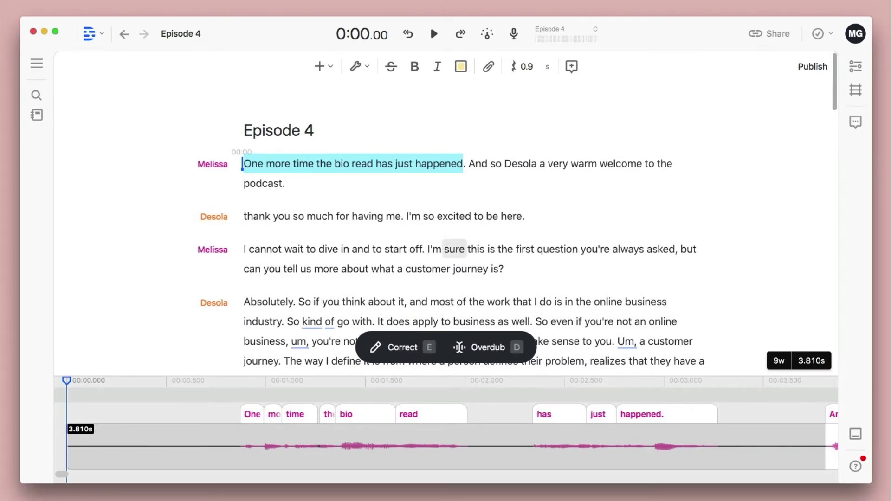
{"action": "key", "text": "BackSpace"}
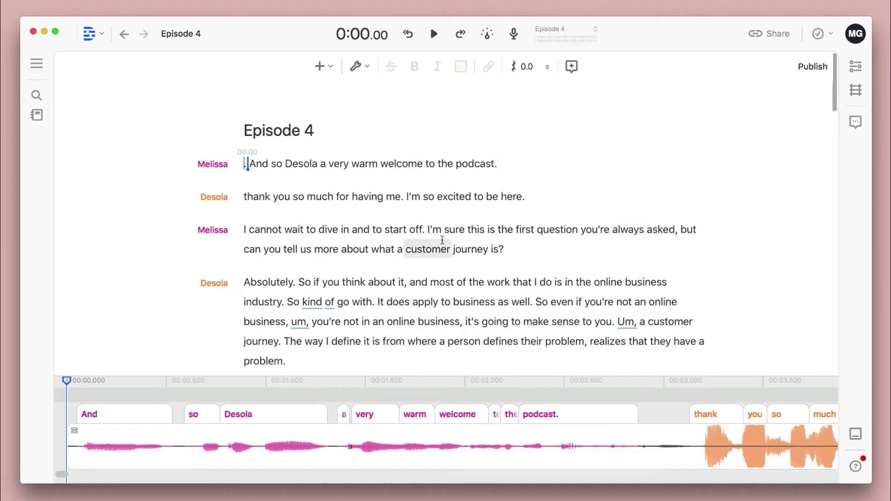
Undo the deletion and strike through the opening sentence instead.
{"action": "mouse_move", "coordinate": [80, 402]}
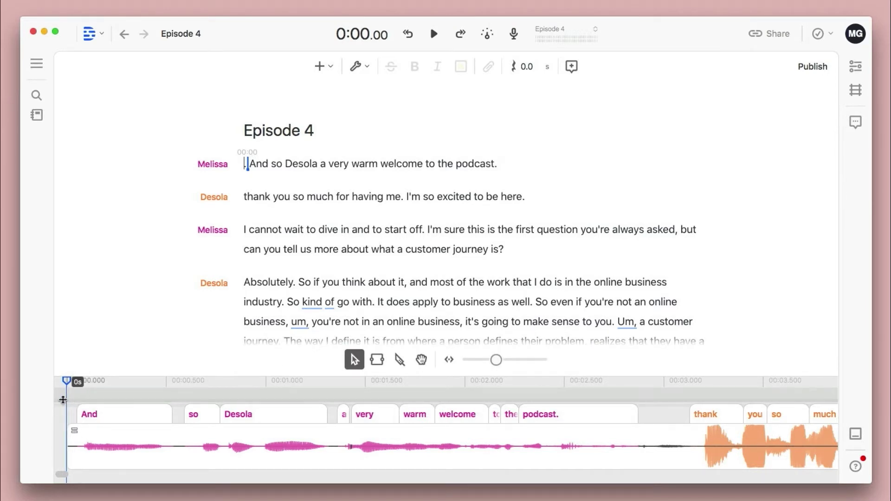
{"action": "key", "text": "super+z"}
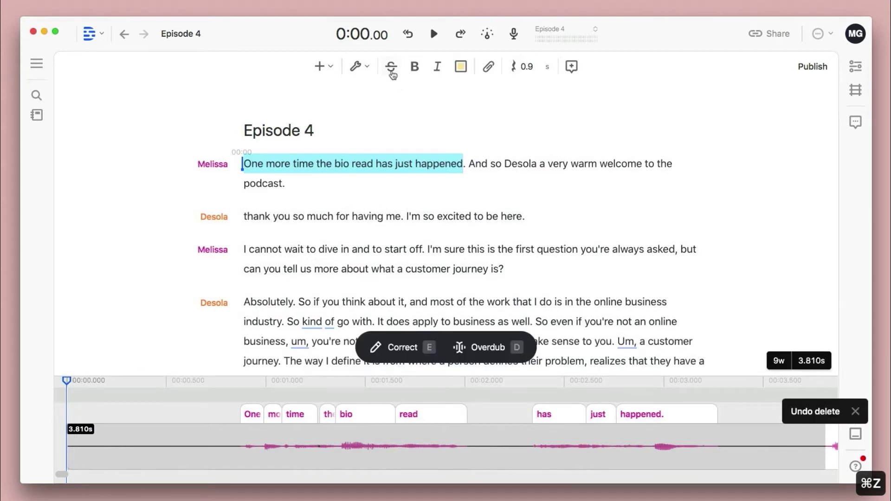
{"action": "left_click", "coordinate": [391, 67]}
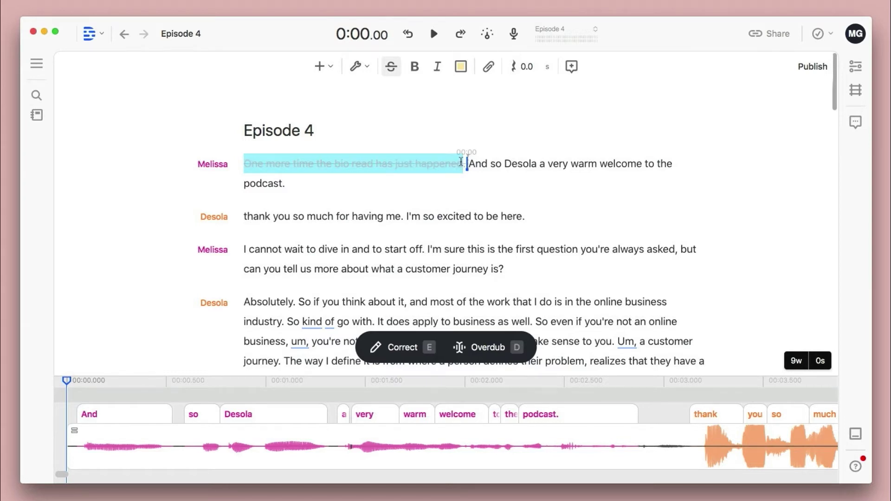
{"action": "mouse_move", "coordinate": [72, 453]}
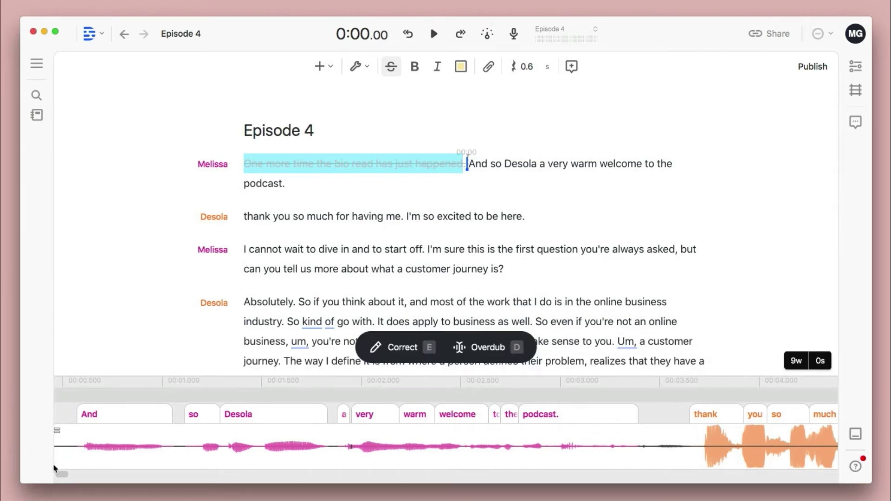
Extend the clip start to restore 'happened.', then place the playhead before 'So kind of go with.'.
{"action": "scroll", "coordinate": [58, 468], "scroll_direction": "left", "scroll_amount": 5}
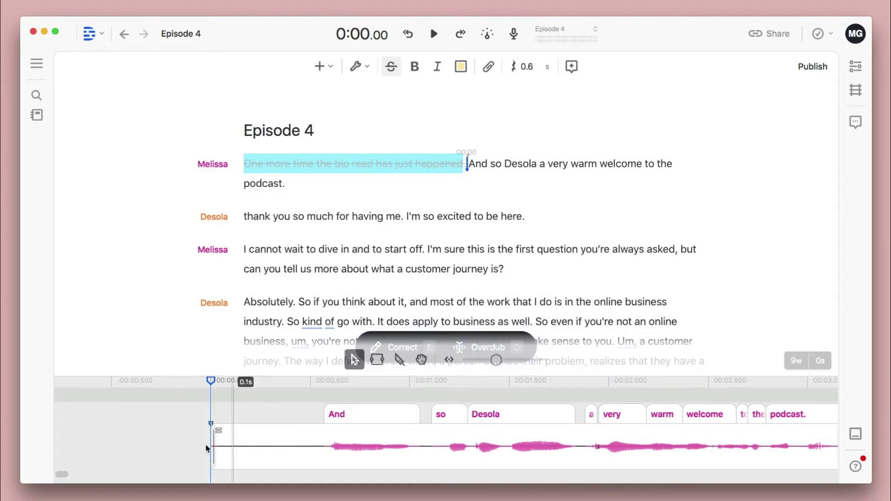
{"action": "left_click_drag", "start_coordinate": [213, 446], "coordinate": [114, 439]}
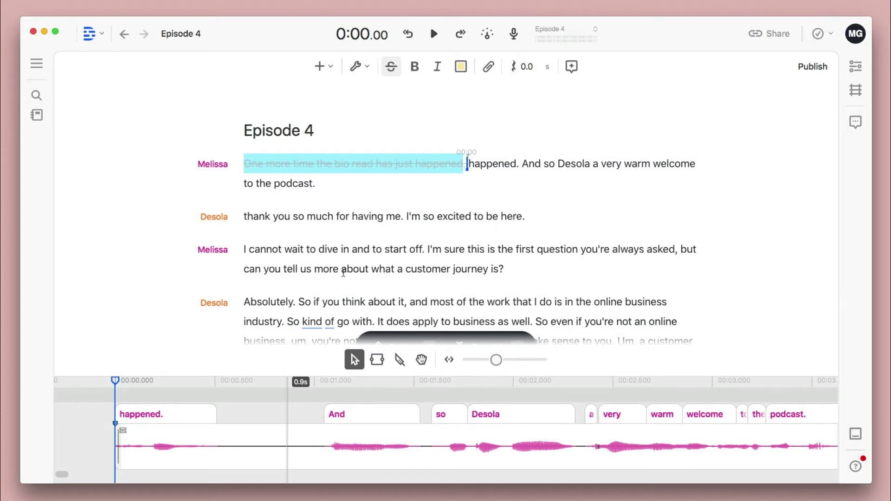
{"action": "scroll", "coordinate": [360, 248], "scroll_direction": "down", "scroll_amount": 3}
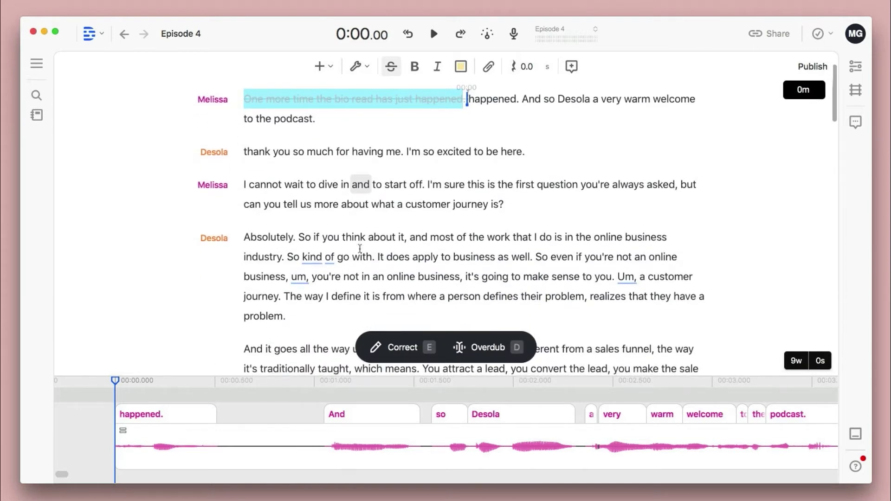
{"action": "scroll", "coordinate": [359, 248], "scroll_direction": "up", "scroll_amount": 3}
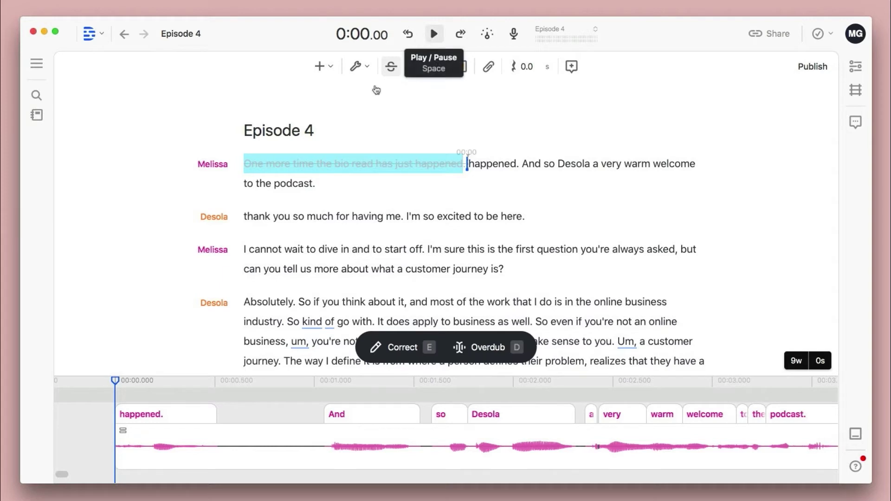
{"action": "scroll", "coordinate": [495, 268], "scroll_direction": "down", "scroll_amount": 3}
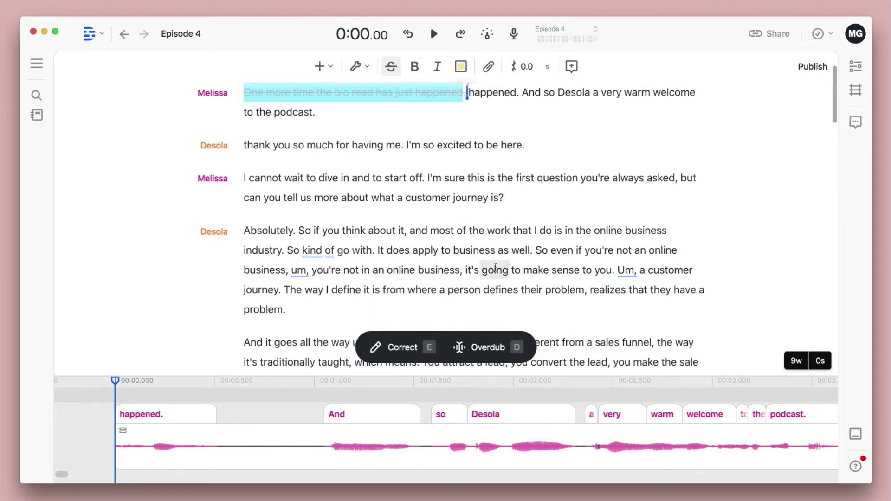
{"action": "left_click", "coordinate": [286, 250]}
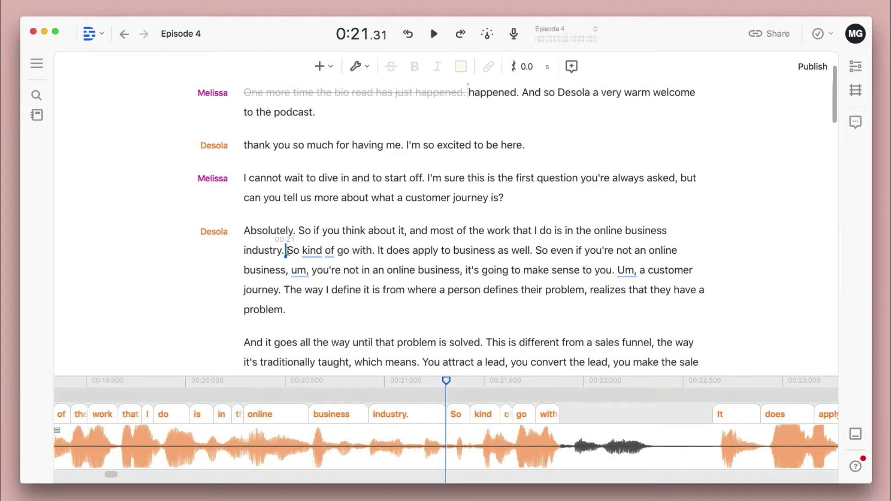
Preview the audio, then cut 'So kind of go with.' from Desola's answer.
{"action": "key", "text": "space"}
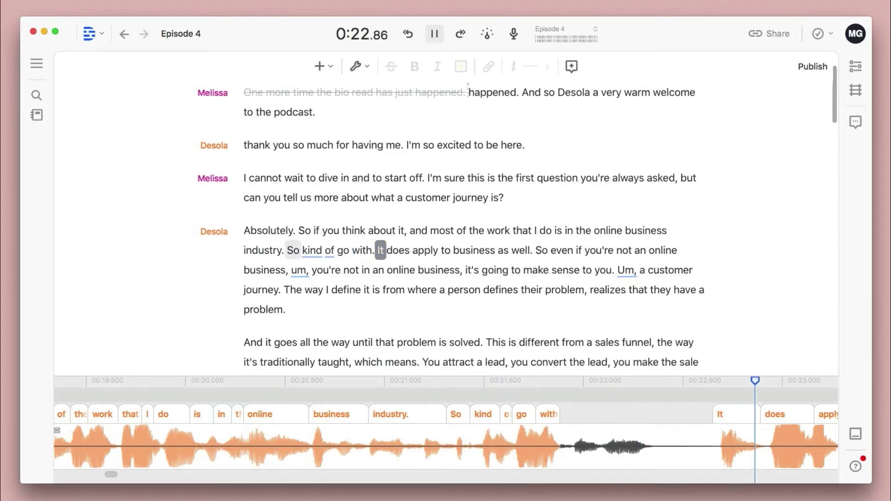
{"action": "key", "text": "space"}
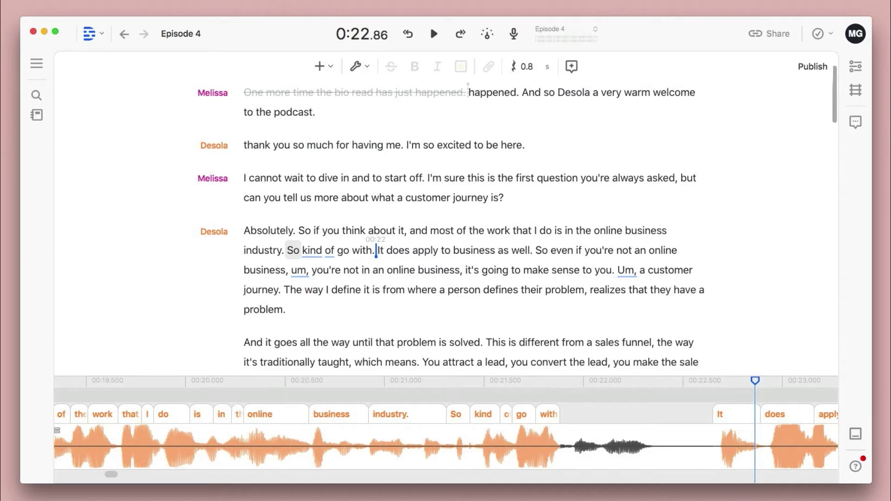
{"action": "left_click_drag", "start_coordinate": [286, 250], "coordinate": [377, 250]}
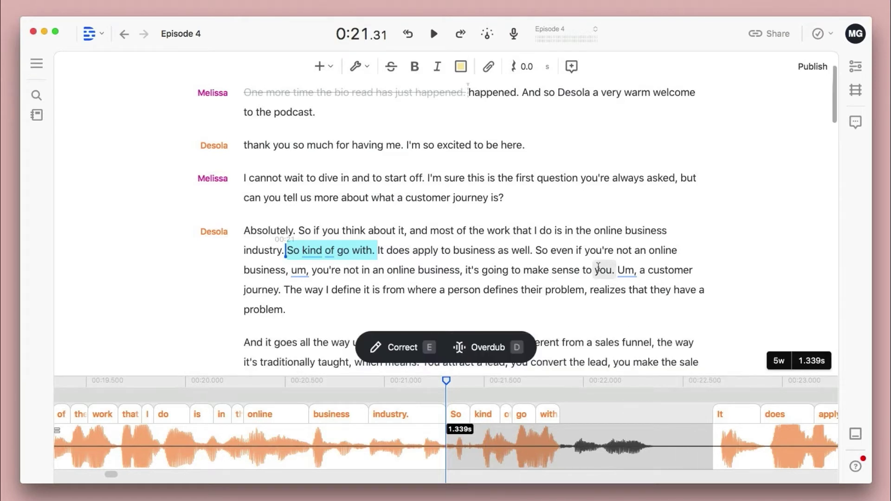
{"action": "key", "text": "BackSpace"}
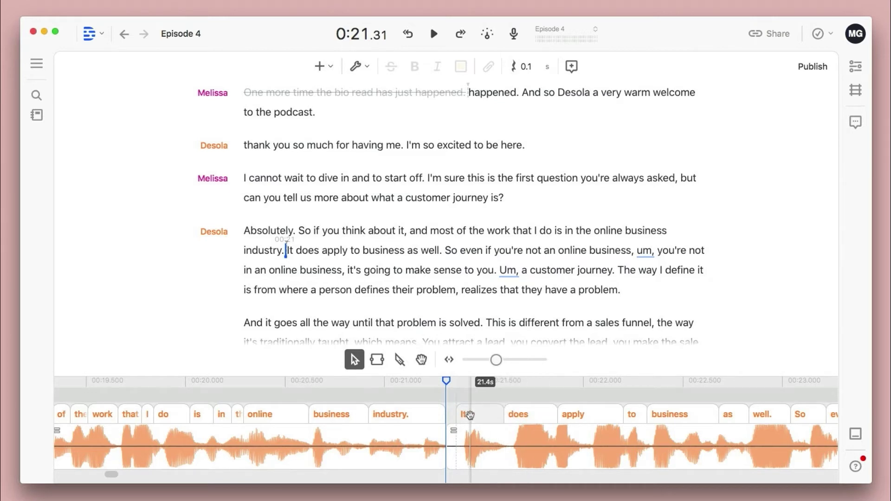
Insert a gap clip after 'industry.' and trim it to about 0.36 seconds.
{"action": "right_click", "coordinate": [448, 456]}
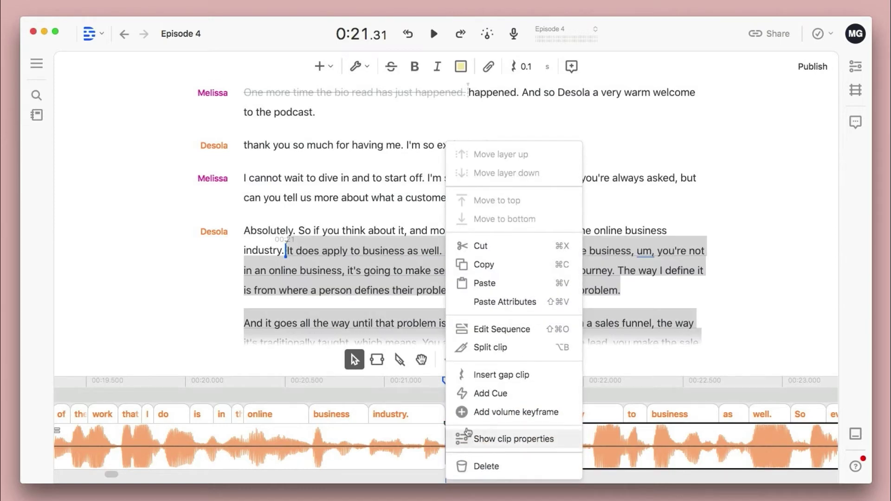
{"action": "left_click", "coordinate": [493, 381]}
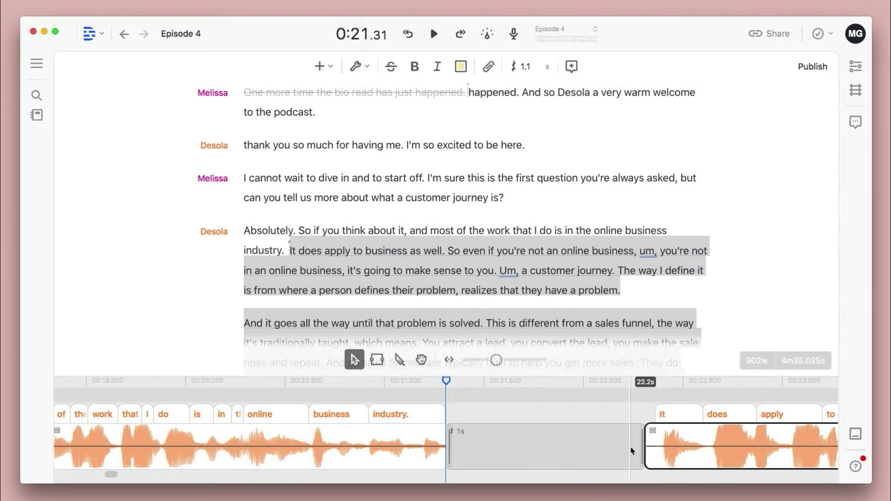
{"action": "left_click", "coordinate": [578, 443]}
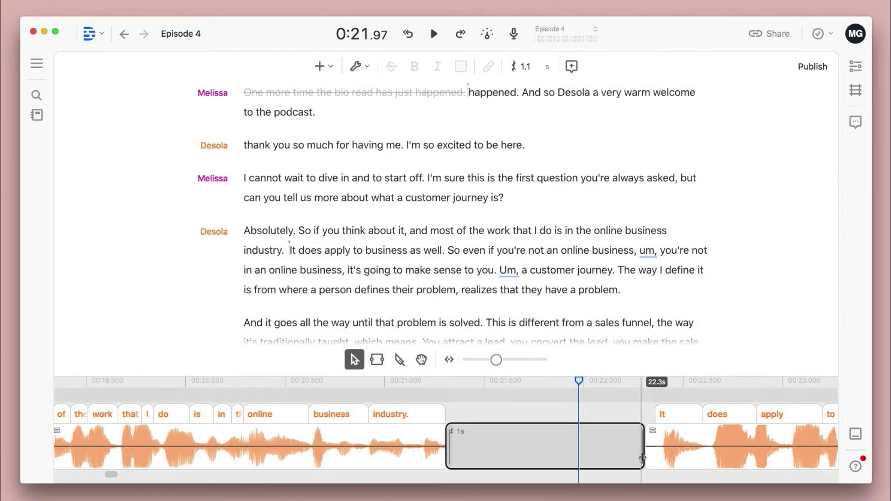
{"action": "left_click_drag", "start_coordinate": [643, 452], "coordinate": [516, 453]}
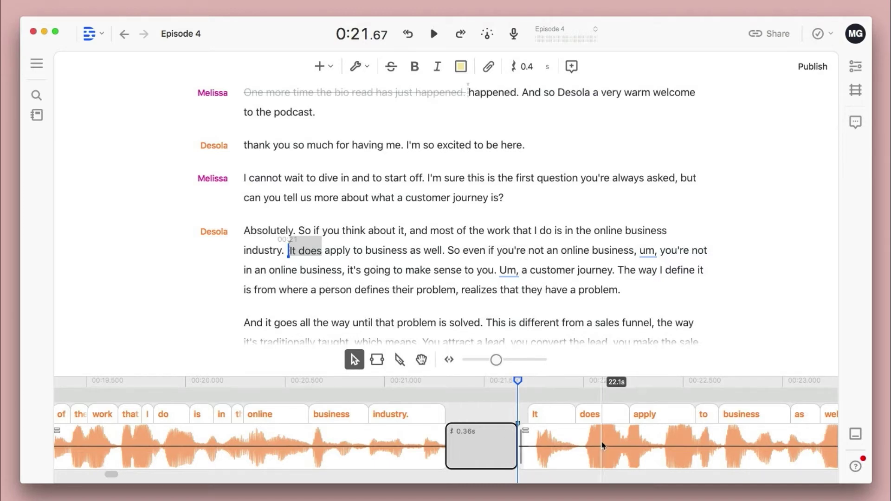
Split the audio before 'And the way' and pull it earlier to tighten the pause after 'center.'.
{"action": "scroll", "coordinate": [527, 273], "scroll_direction": "down", "scroll_amount": 5}
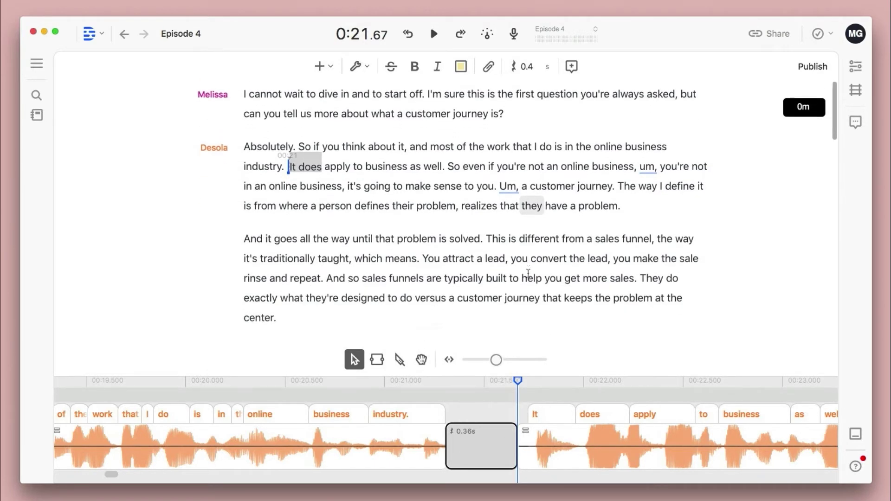
{"action": "scroll", "coordinate": [528, 273], "scroll_direction": "down", "scroll_amount": 5}
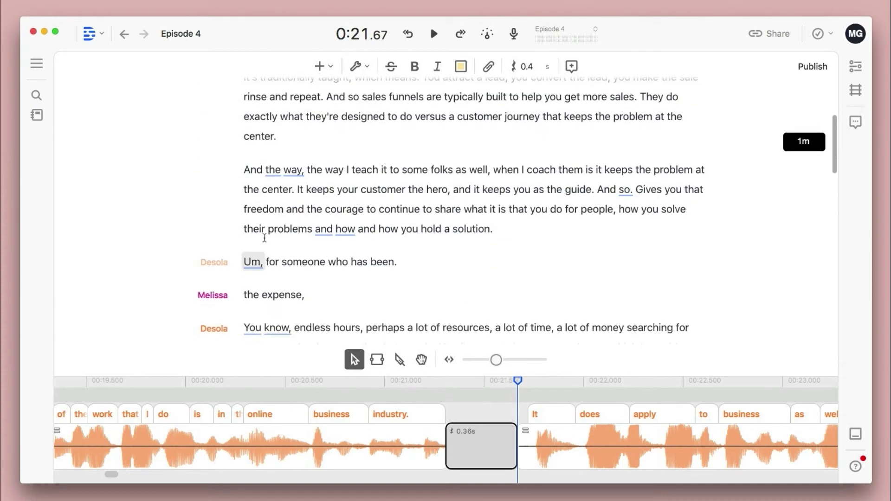
{"action": "left_click", "coordinate": [244, 170]}
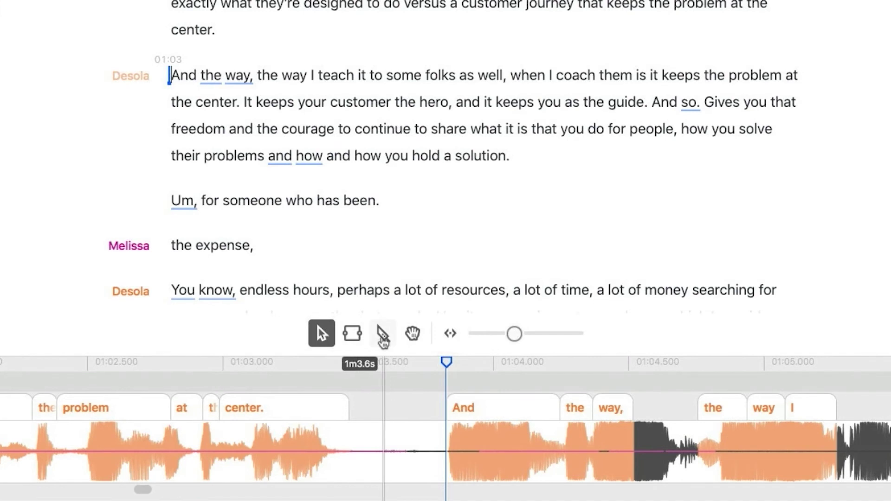
{"action": "left_click", "coordinate": [382, 334]}
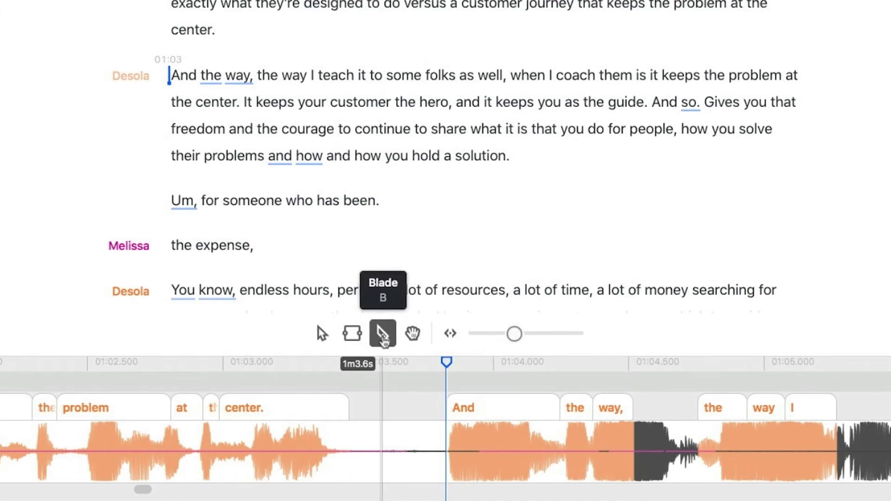
{"action": "left_click", "coordinate": [396, 432]}
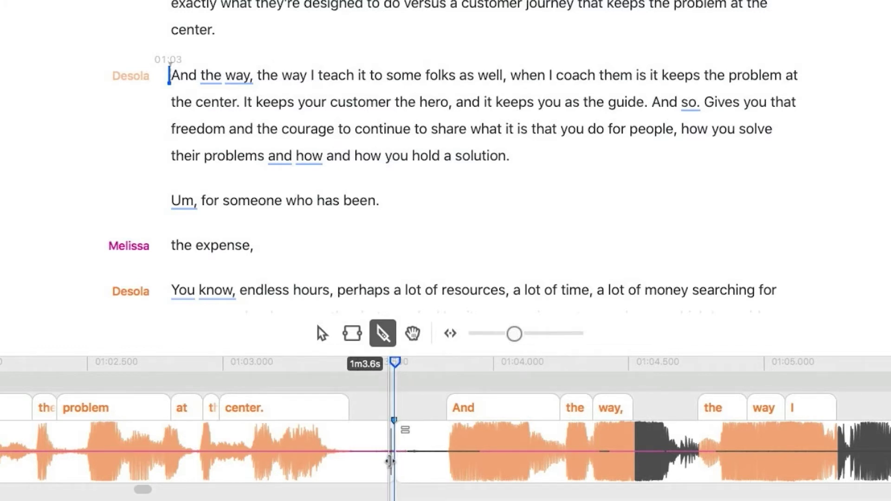
{"action": "left_click_drag", "start_coordinate": [390, 461], "coordinate": [357, 461]}
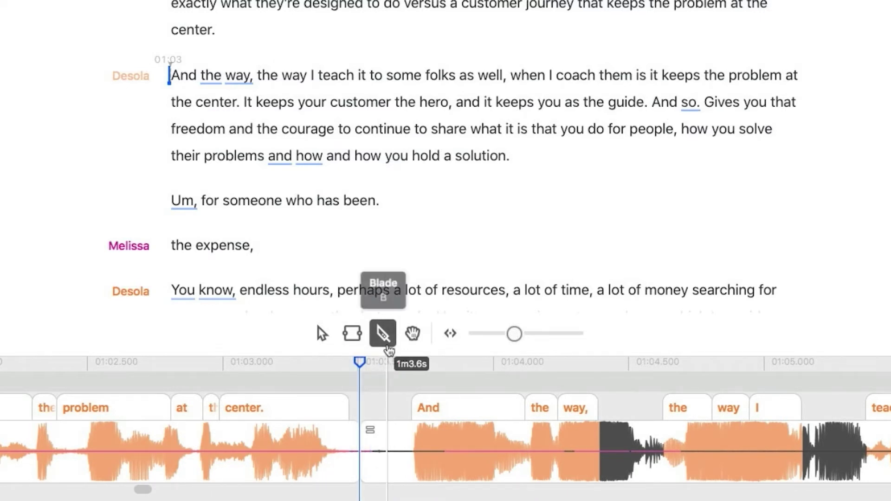
{"action": "left_click_drag", "start_coordinate": [334, 103], "coordinate": [445, 106]}
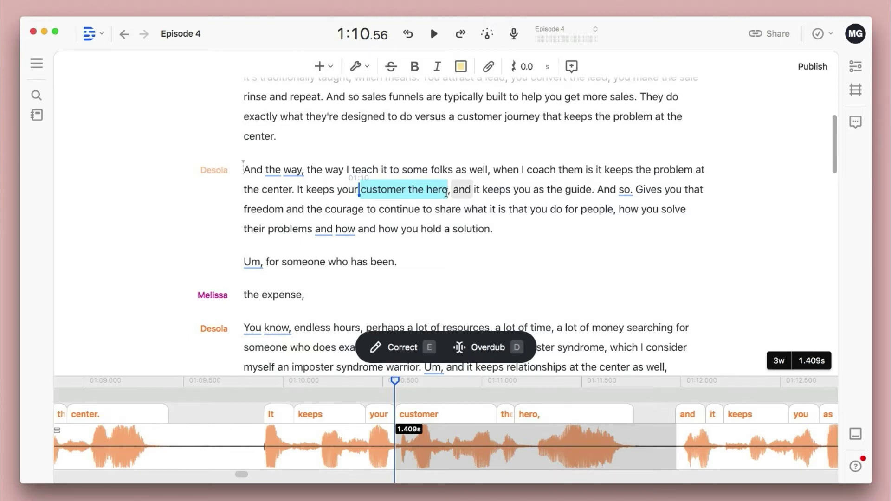
{"action": "left_click", "coordinate": [502, 226]}
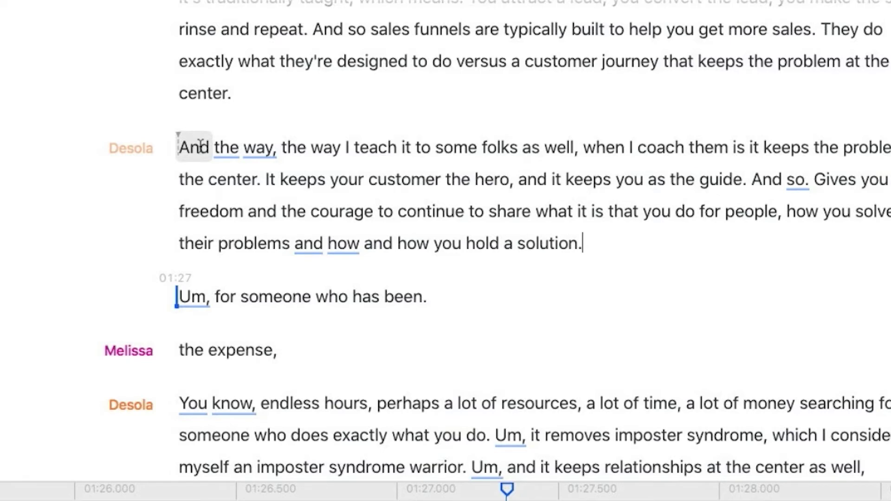
{"action": "scroll", "coordinate": [404, 158], "scroll_direction": "up", "scroll_amount": 3}
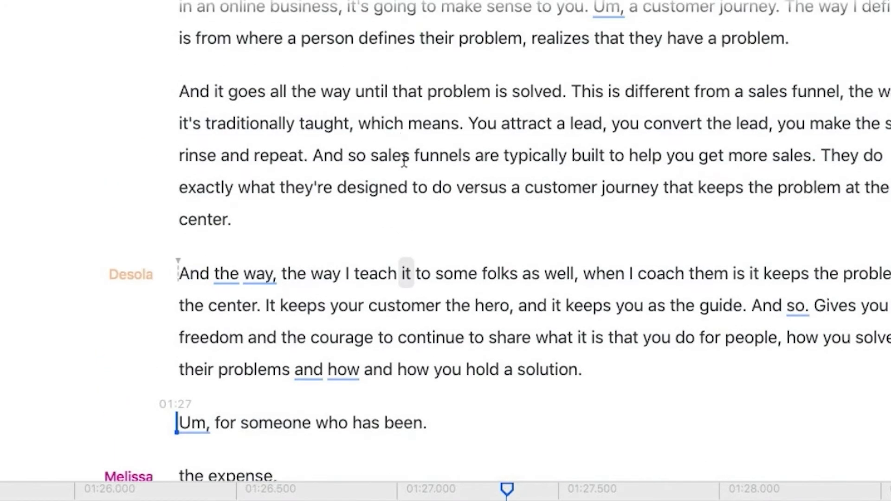
{"action": "scroll", "coordinate": [404, 160], "scroll_direction": "up", "scroll_amount": 2}
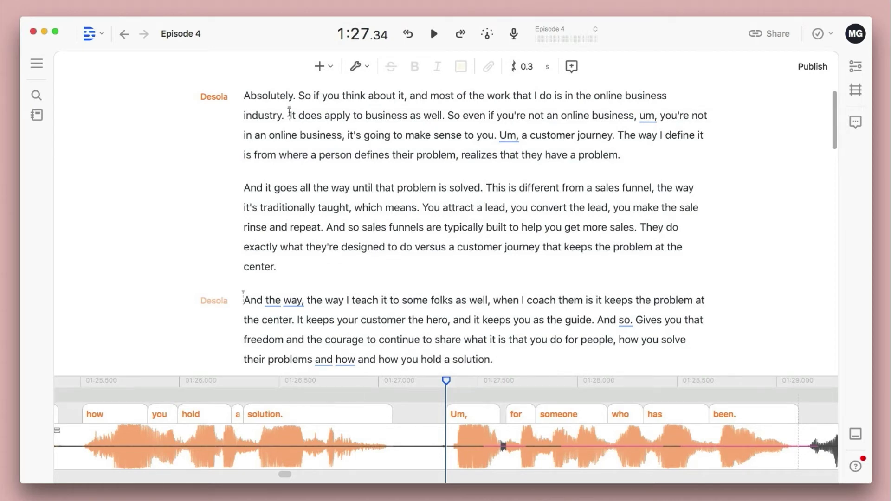
{"action": "left_click_drag", "start_coordinate": [253, 96], "coordinate": [639, 161]}
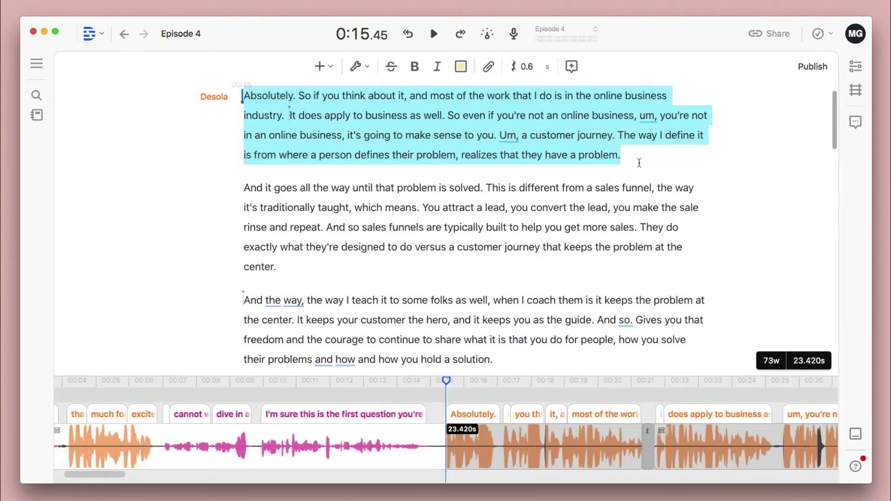
Cut Desola's "Absolutely…" paragraph and paste it as a new paragraph before "thank you so much for having me.".
{"action": "key", "text": "super+x"}
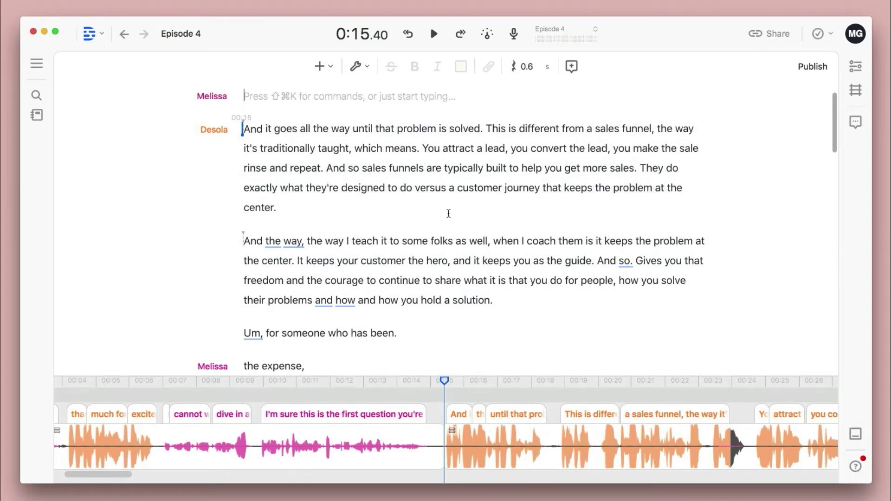
{"action": "scroll", "coordinate": [447, 213], "scroll_direction": "up", "scroll_amount": 3}
{"action": "scroll", "coordinate": [447, 213], "scroll_direction": "up", "scroll_amount": 2}
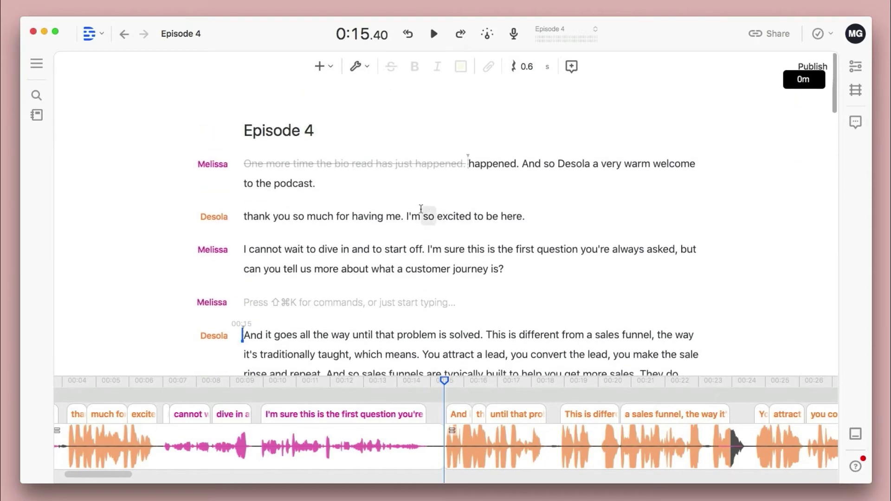
{"action": "left_click", "coordinate": [369, 184]}
{"action": "key", "text": "Return"}
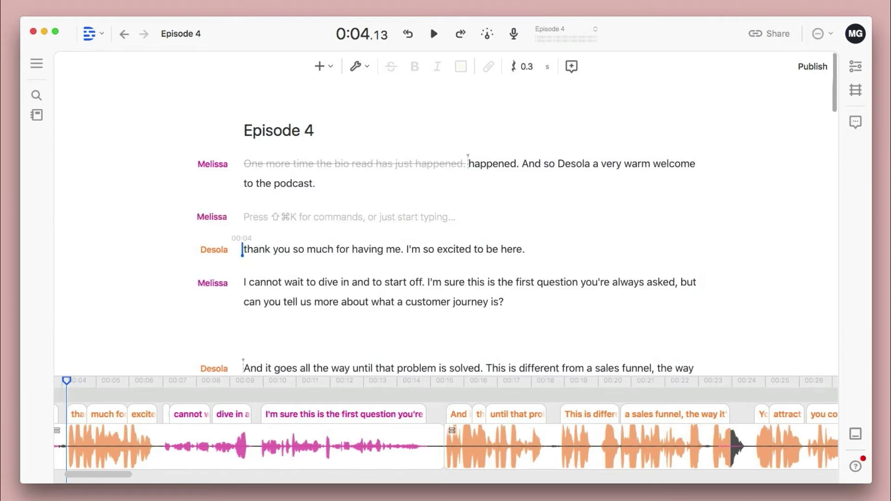
{"action": "key", "text": "super+v"}
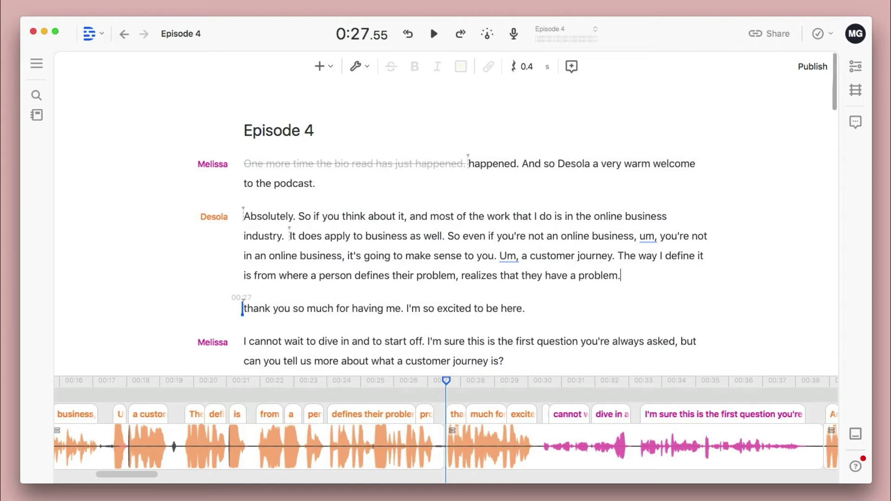
{"action": "left_click", "coordinate": [361, 67]}
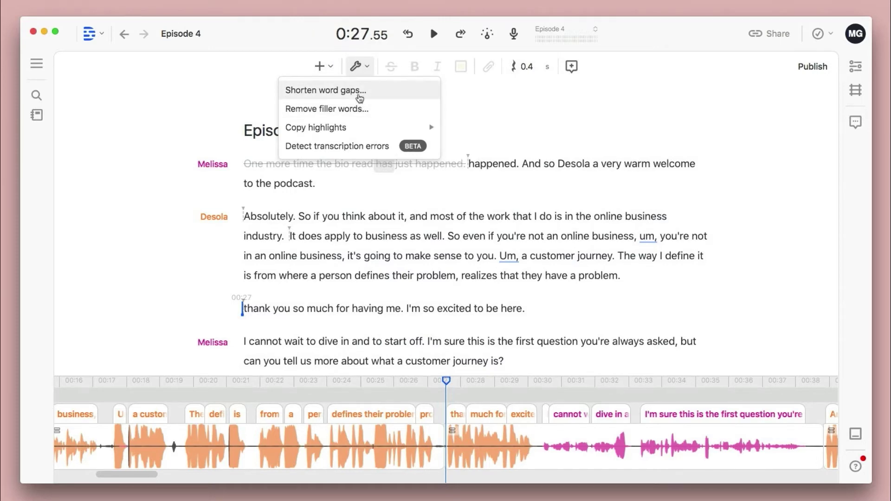
{"action": "left_click", "coordinate": [358, 91]}
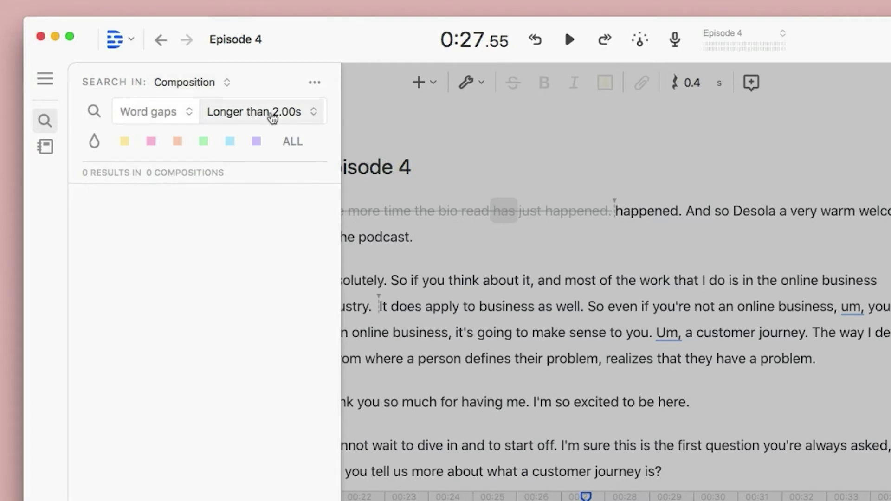
{"action": "left_click", "coordinate": [272, 118]}
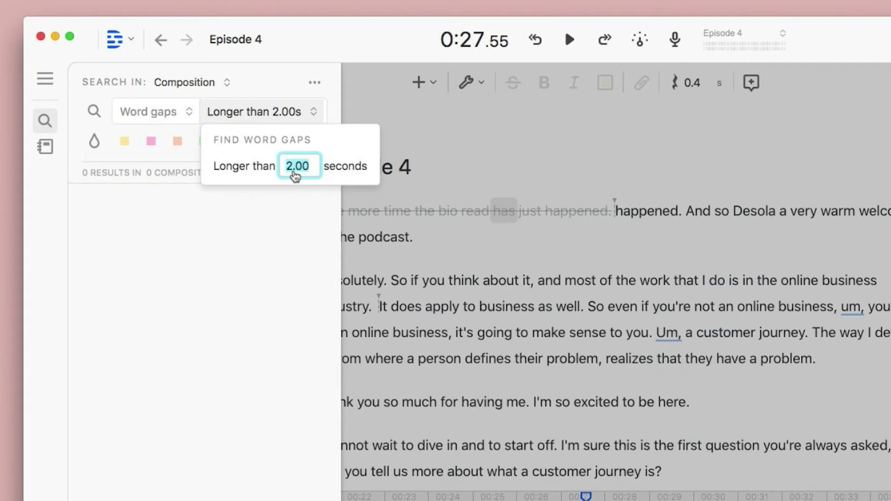
{"action": "key", "text": "Delete"}
{"action": "type", "text": "1"}
{"action": "key", "text": "Return"}
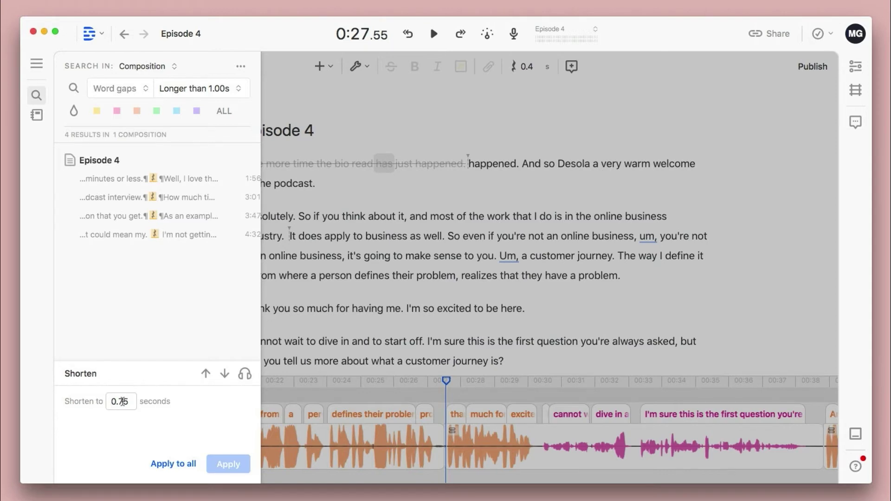
{"action": "left_click", "coordinate": [361, 70]}
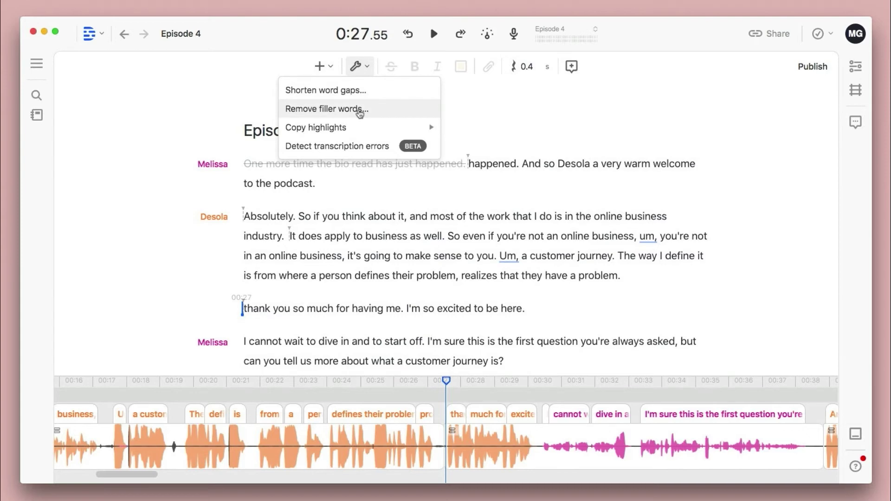
Search the Episode 4 transcript for all filler words.
{"action": "left_click", "coordinate": [359, 110]}
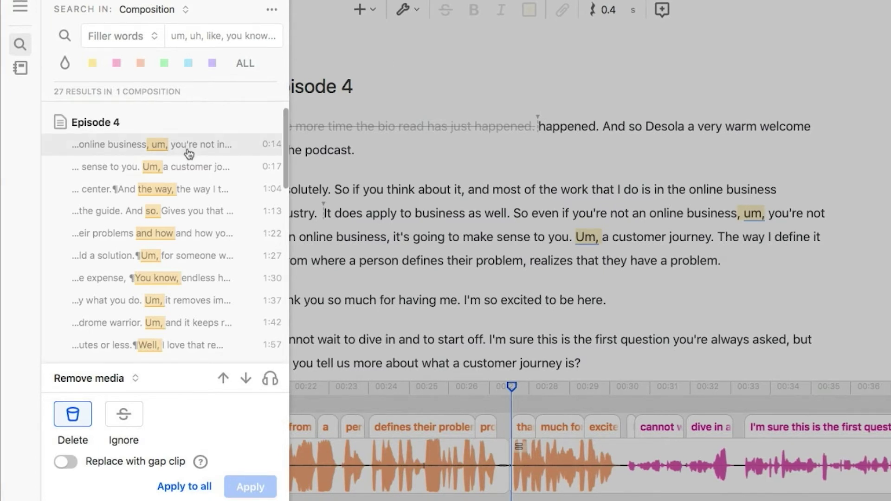
{"action": "scroll", "coordinate": [191, 225], "scroll_direction": "down", "scroll_amount": 5}
{"action": "scroll", "coordinate": [191, 225], "scroll_direction": "down", "scroll_amount": 5}
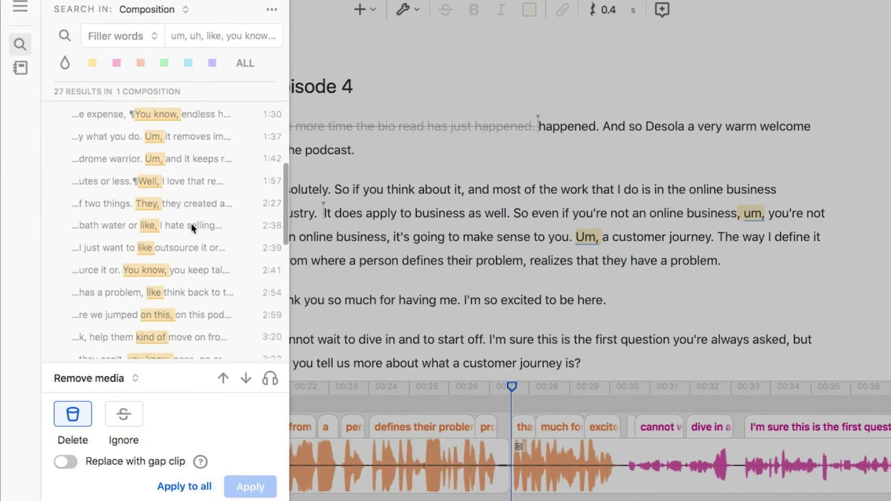
{"action": "scroll", "coordinate": [193, 227], "scroll_direction": "up", "scroll_amount": 15}
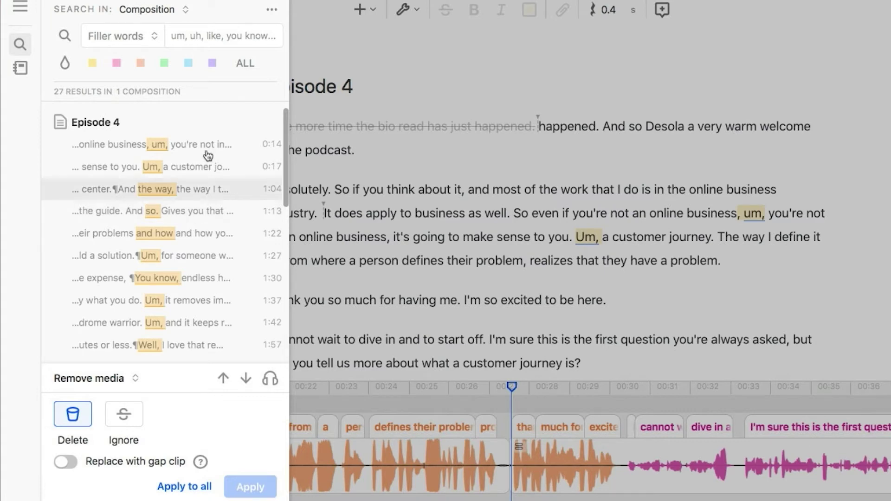
Limit the filler-word filter to only um and repeated words, leaving 13 matches.
{"action": "left_click", "coordinate": [204, 41]}
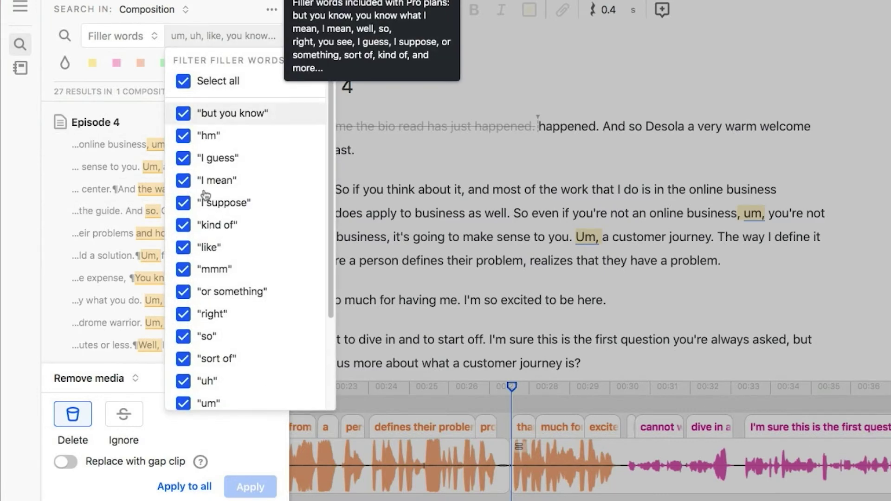
{"action": "scroll", "coordinate": [204, 344], "scroll_direction": "down", "scroll_amount": 5}
{"action": "scroll", "coordinate": [204, 358], "scroll_direction": "up", "scroll_amount": 5}
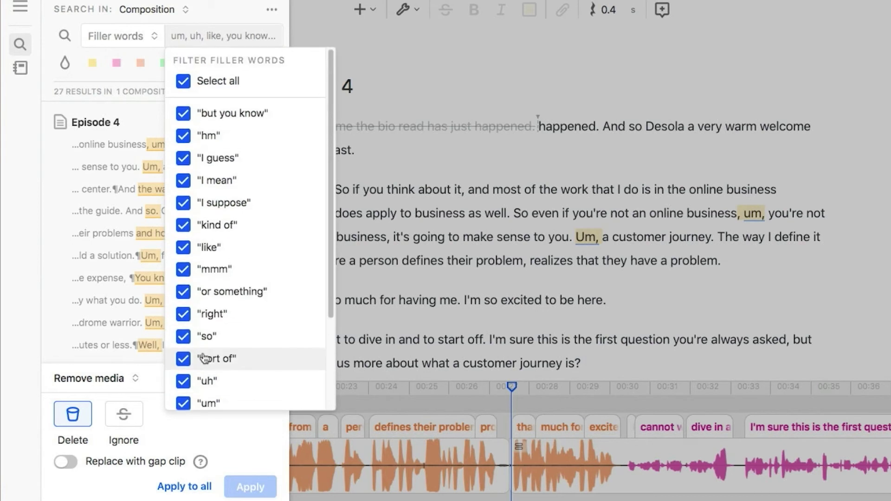
{"action": "left_click", "coordinate": [207, 81]}
{"action": "scroll", "coordinate": [223, 125], "scroll_direction": "down", "scroll_amount": 3}
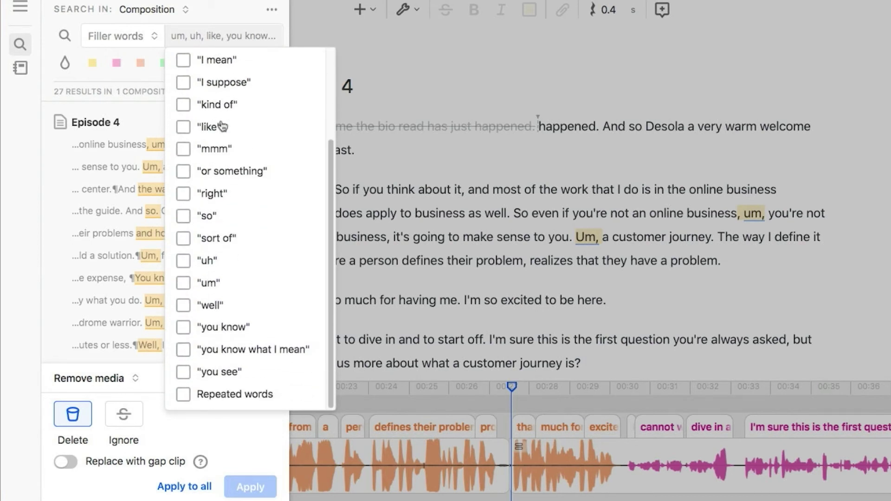
{"action": "left_click", "coordinate": [183, 283]}
{"action": "left_click", "coordinate": [183, 394]}
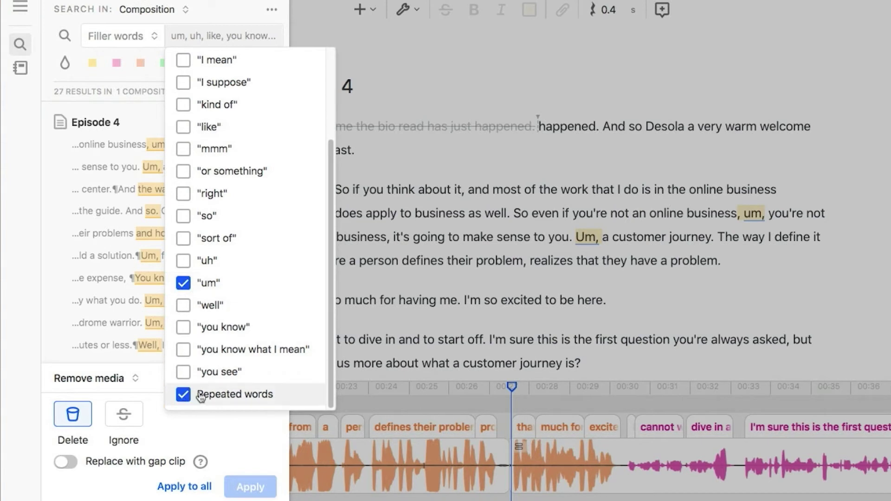
{"action": "left_click", "coordinate": [32, 267]}
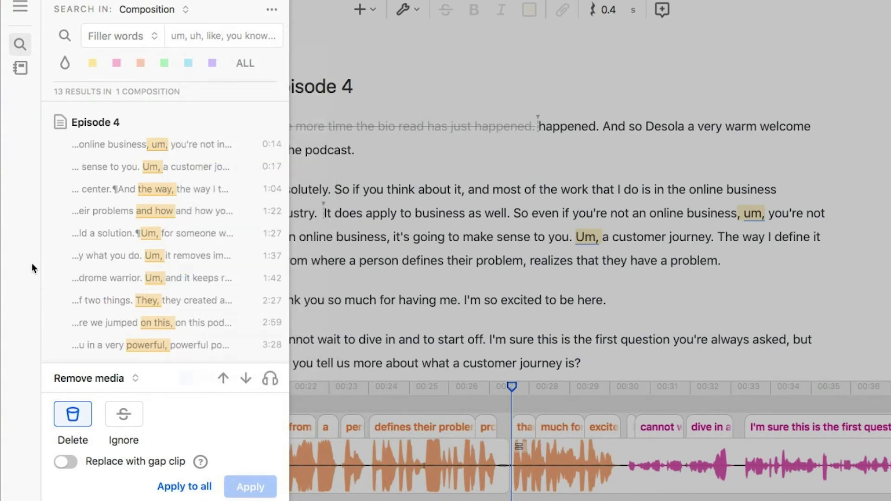
{"action": "scroll", "coordinate": [192, 276], "scroll_direction": "down", "scroll_amount": 1}
{"action": "scroll", "coordinate": [191, 275], "scroll_direction": "down", "scroll_amount": 2}
{"action": "scroll", "coordinate": [191, 278], "scroll_direction": "up", "scroll_amount": 3}
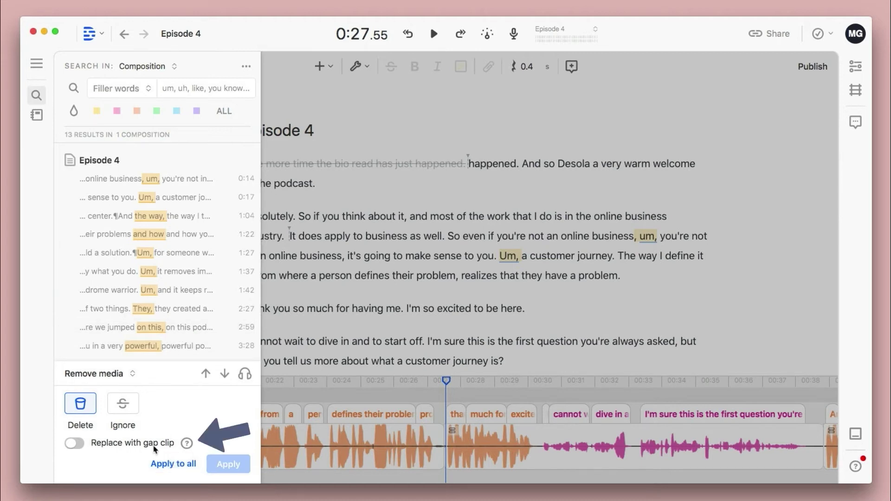
{"action": "mouse_move", "coordinate": [186, 446]}
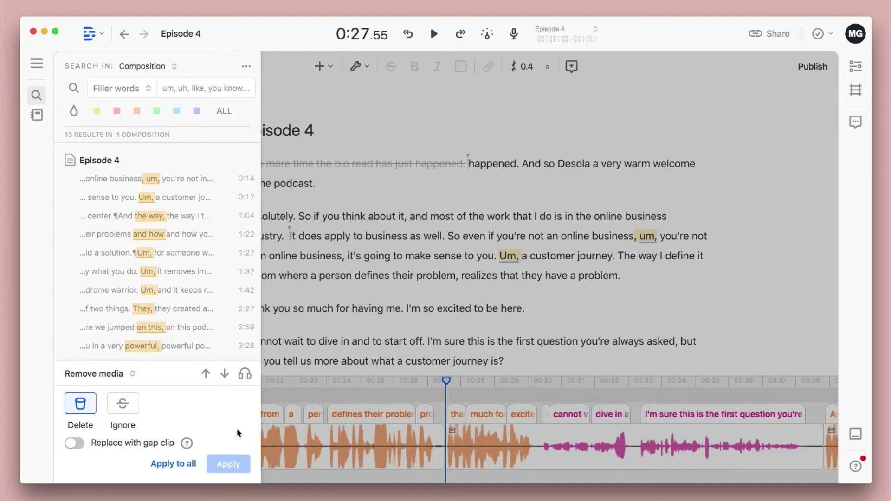
Close the filler-word results and show the Clip Inspector: 0:17.1 duration, +0.0 dB volume, 1.00x speed.
{"action": "left_click", "coordinate": [640, 268]}
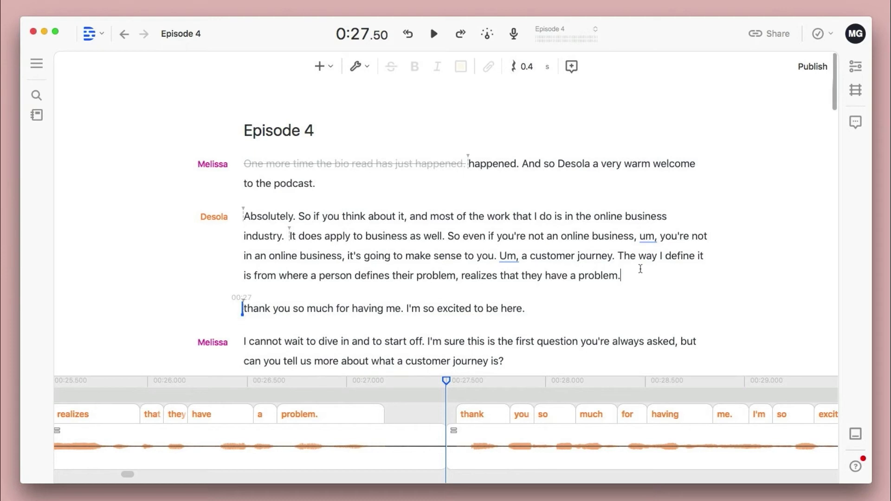
{"action": "left_click", "coordinate": [856, 67]}
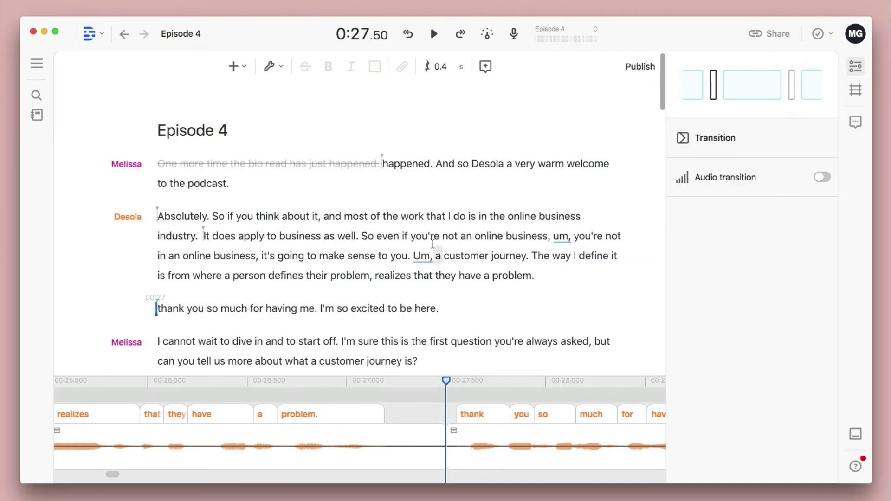
{"action": "left_click", "coordinate": [440, 236]}
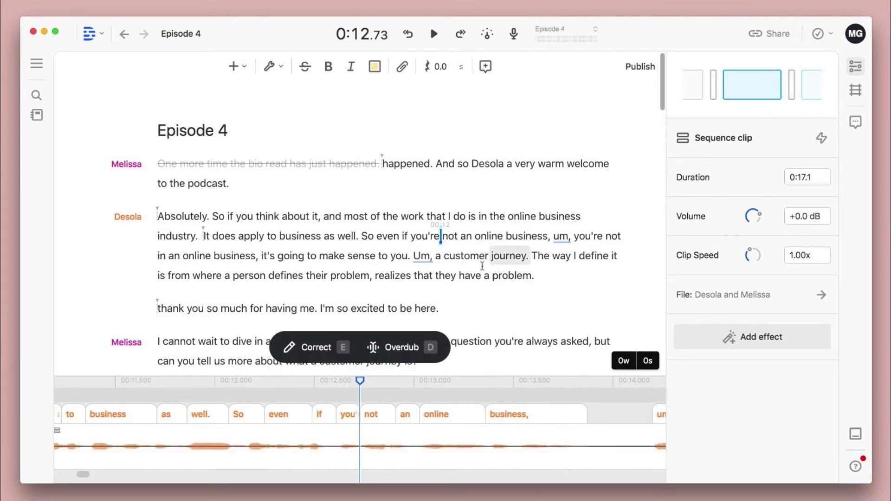
{"action": "left_click", "coordinate": [782, 342]}
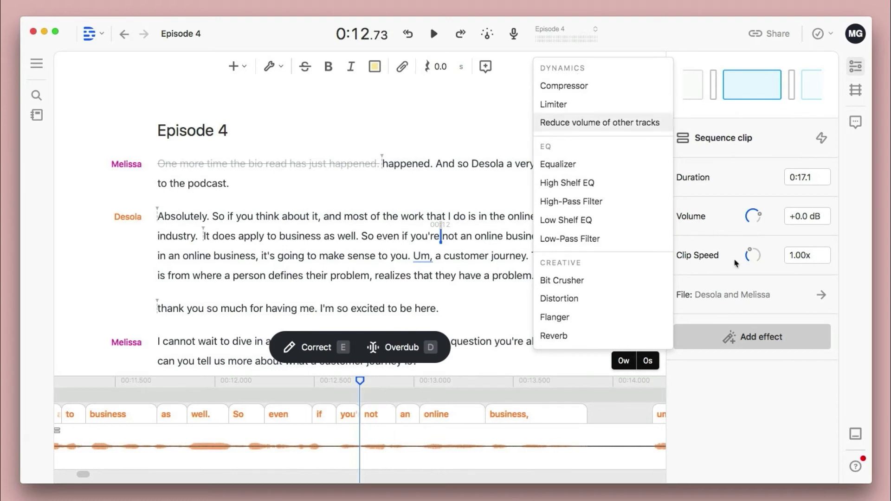
{"action": "left_click", "coordinate": [813, 402]}
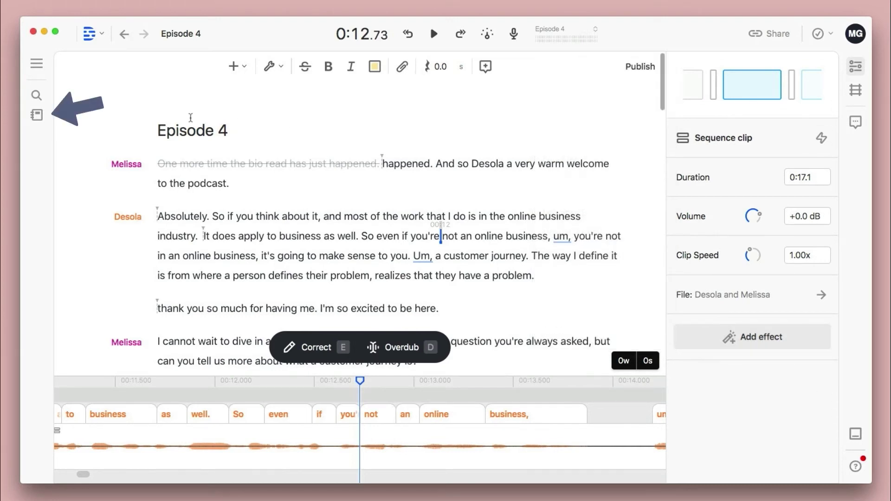
Open the Desola.wav source file and play a section starting at 6.7 seconds.
{"action": "mouse_move", "coordinate": [44, 116]}
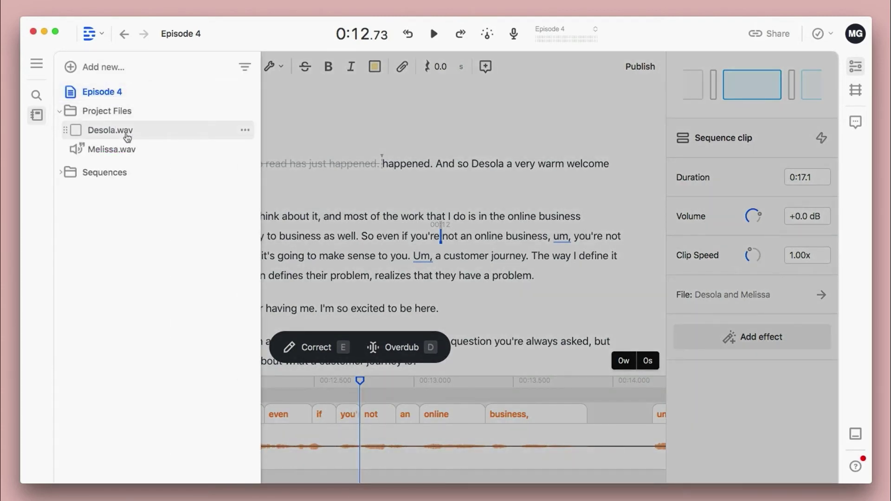
{"action": "left_click", "coordinate": [110, 130]}
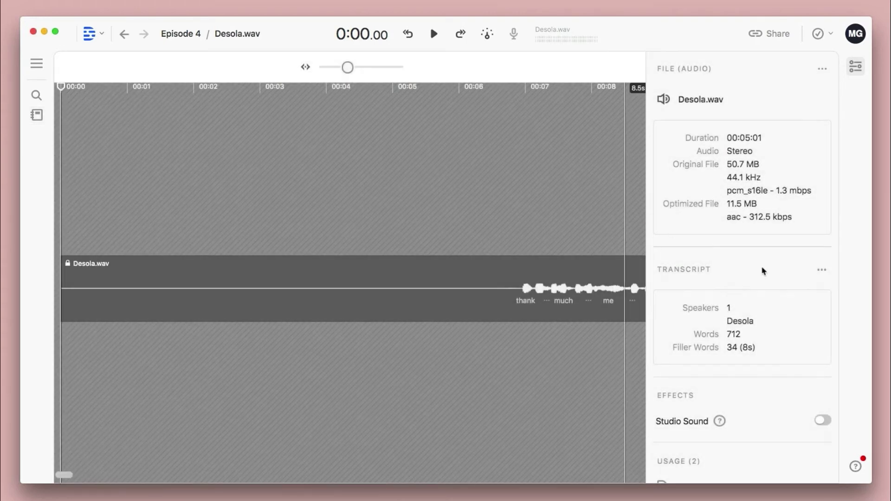
{"action": "mouse_move", "coordinate": [720, 421]}
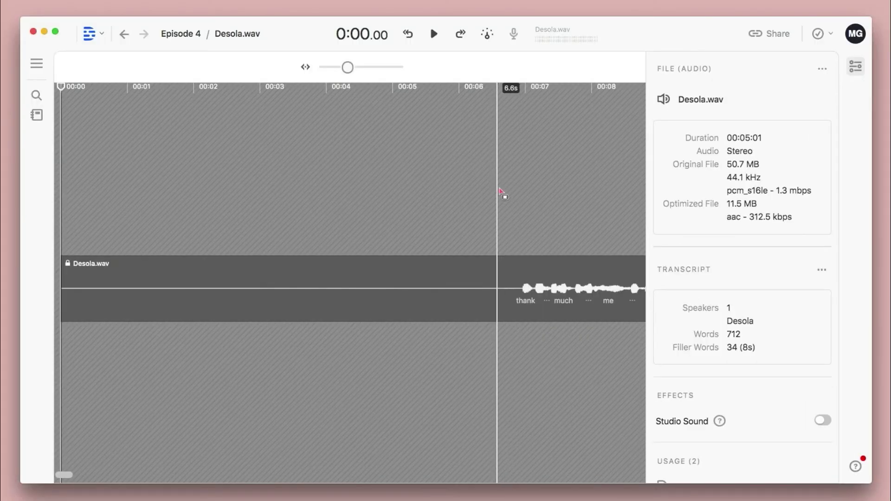
{"action": "left_click", "coordinate": [351, 69]}
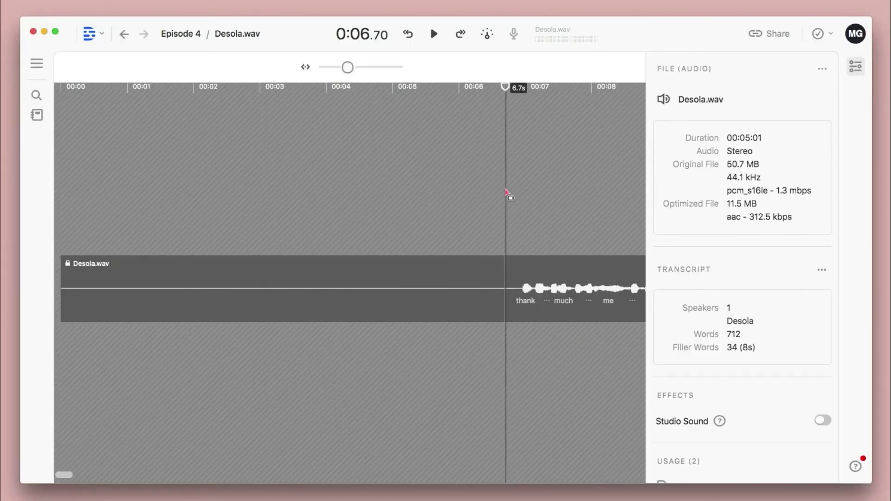
{"action": "key", "text": "space"}
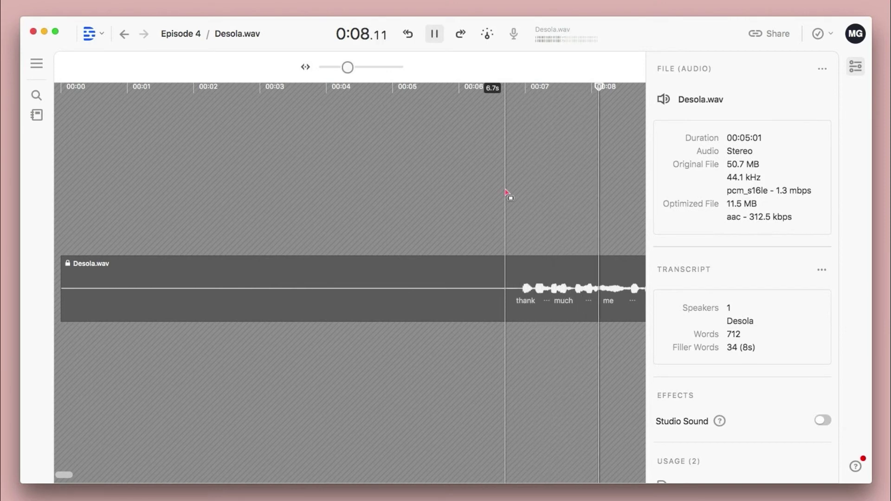
{"action": "key", "text": "space"}
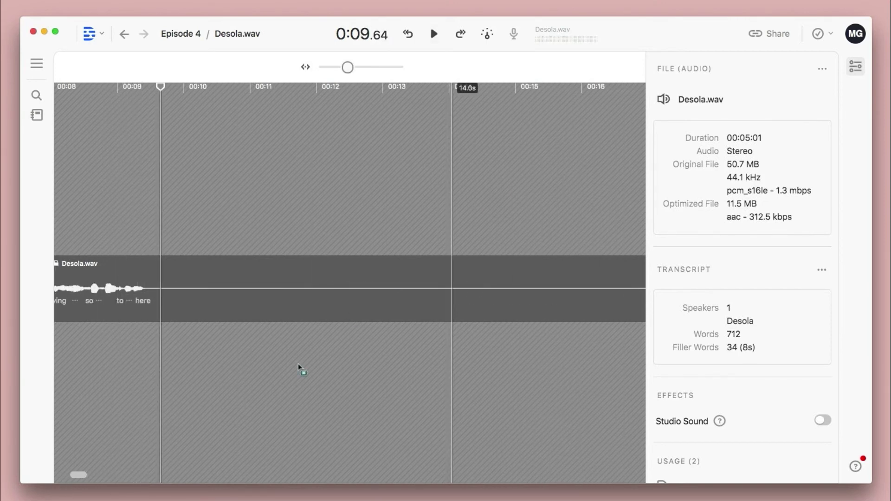
Return the playhead to about 6.7 seconds and switch on Studio Sound for Desola.wav.
{"action": "scroll", "coordinate": [73, 473], "scroll_direction": "left", "scroll_amount": 5}
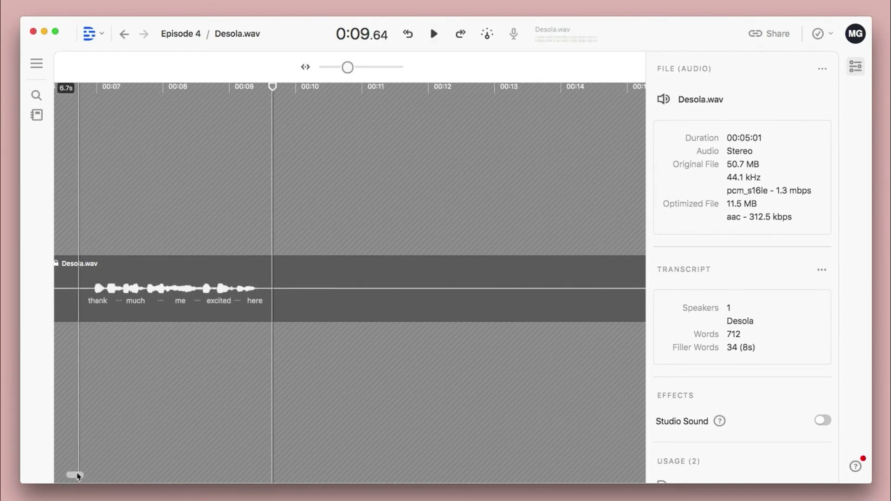
{"action": "scroll", "coordinate": [77, 472], "scroll_direction": "left", "scroll_amount": 3}
{"action": "left_click", "coordinate": [192, 355]}
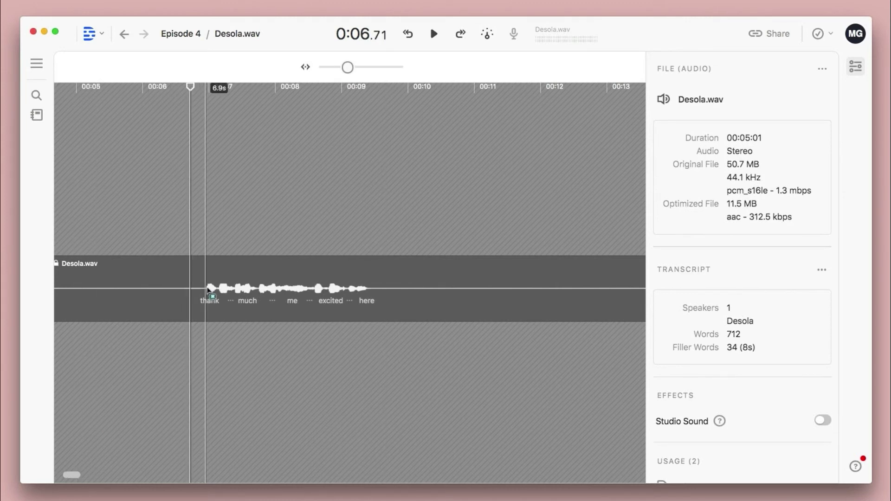
{"action": "left_click", "coordinate": [822, 420]}
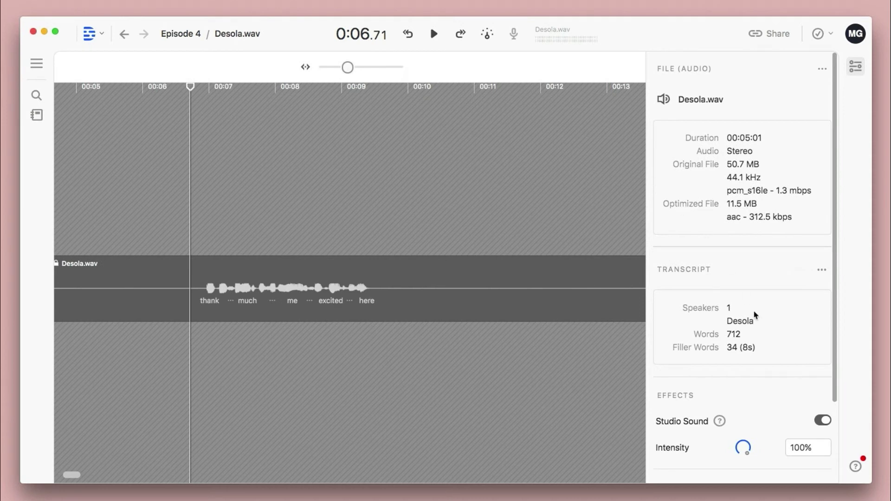
Play back Desola.wav with Studio Sound at 100% intensity to check the enhanced speech.
{"action": "scroll", "coordinate": [755, 315], "scroll_direction": "down", "scroll_amount": 2}
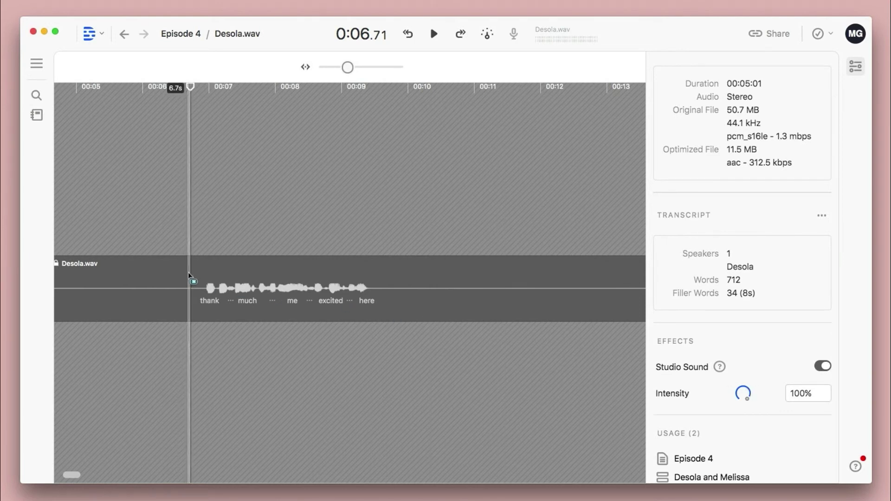
{"action": "key", "text": "space"}
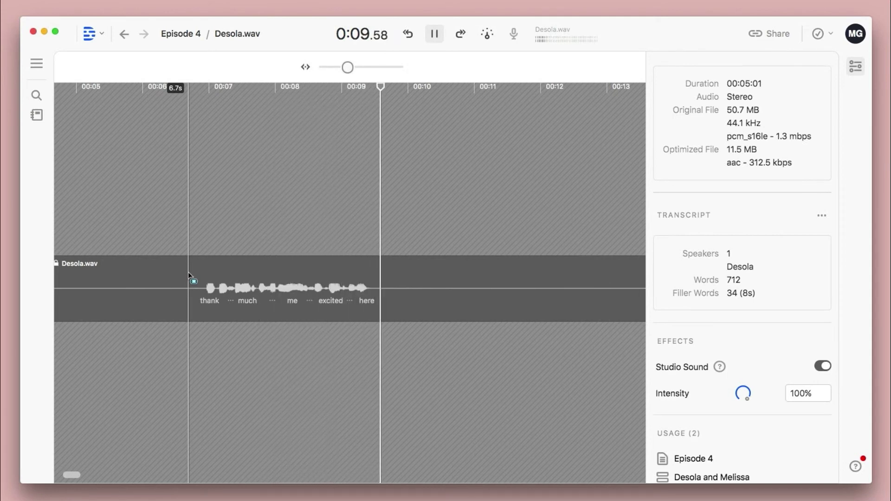
{"action": "key", "text": "space"}
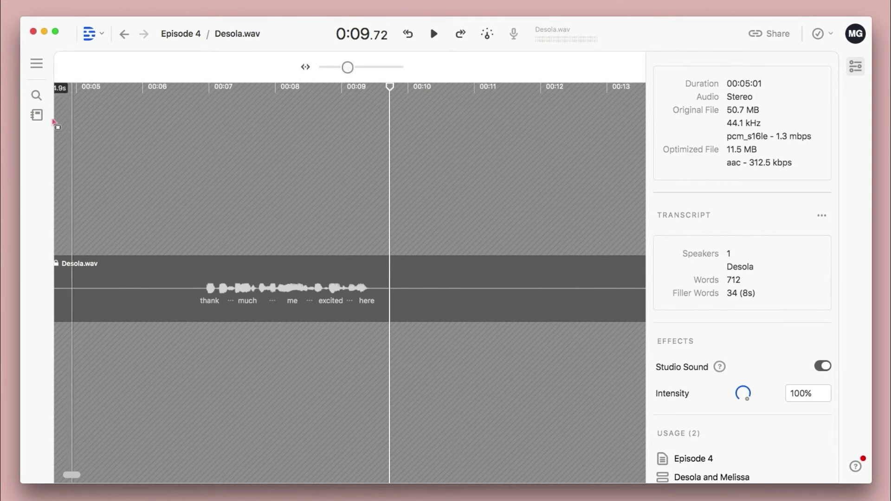
{"action": "mouse_move", "coordinate": [41, 121]}
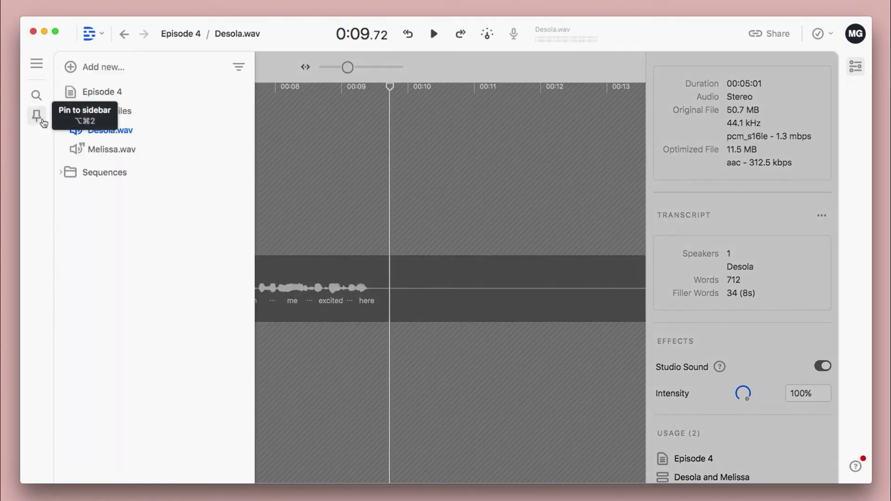
In the Episode 4 script, insert the Light Elegant Corporate 0.37 music track at the very start.
{"action": "left_click", "coordinate": [116, 91]}
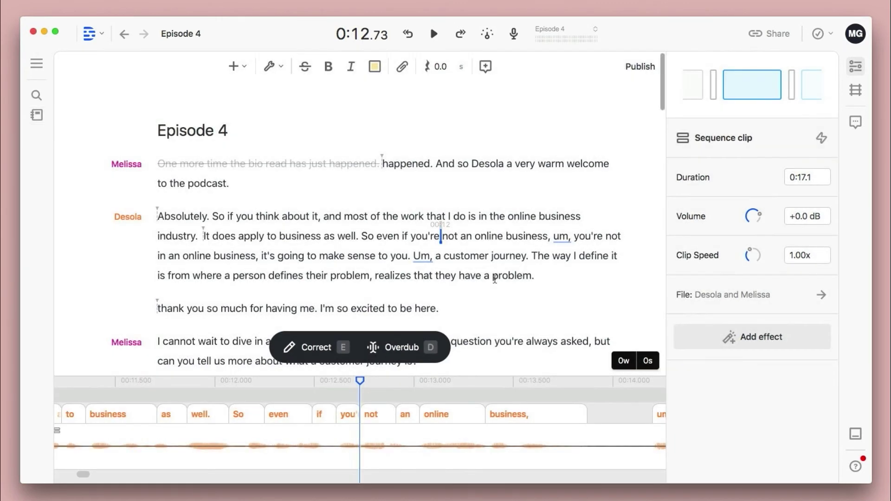
{"action": "left_click", "coordinate": [157, 163], "text": "shift"}
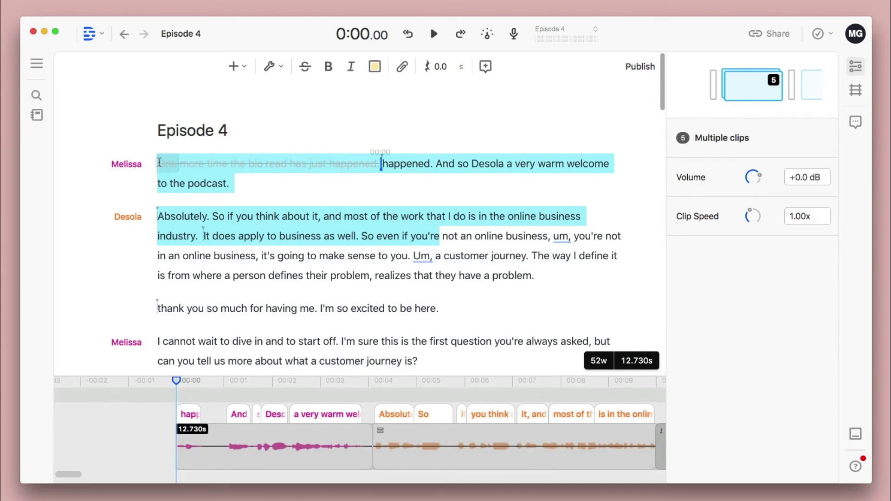
{"action": "left_click", "coordinate": [156, 162]}
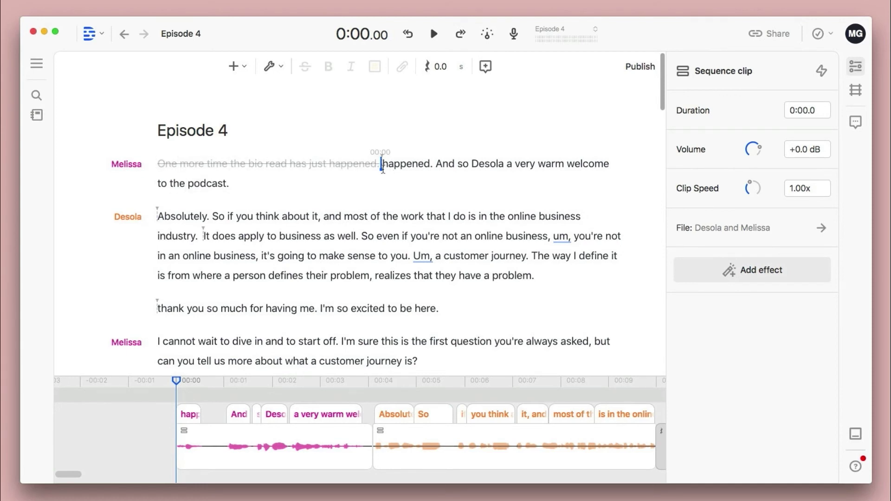
{"action": "left_click", "coordinate": [233, 66]}
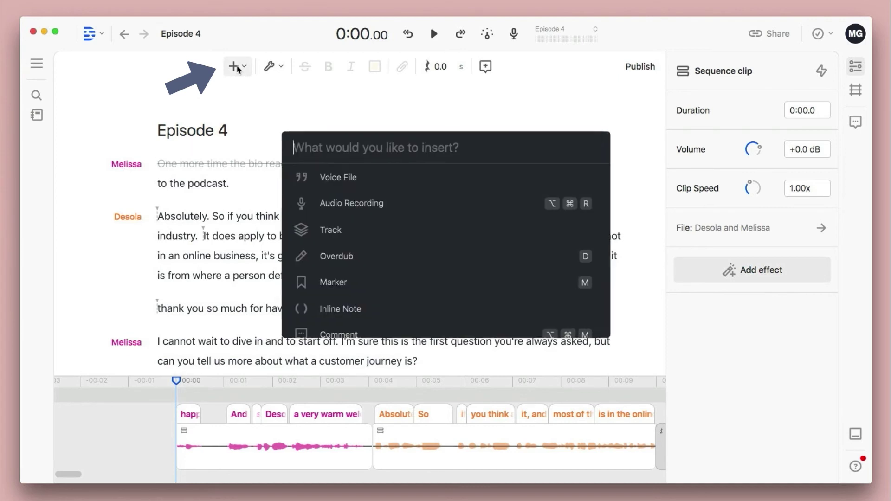
{"action": "left_click", "coordinate": [379, 234]}
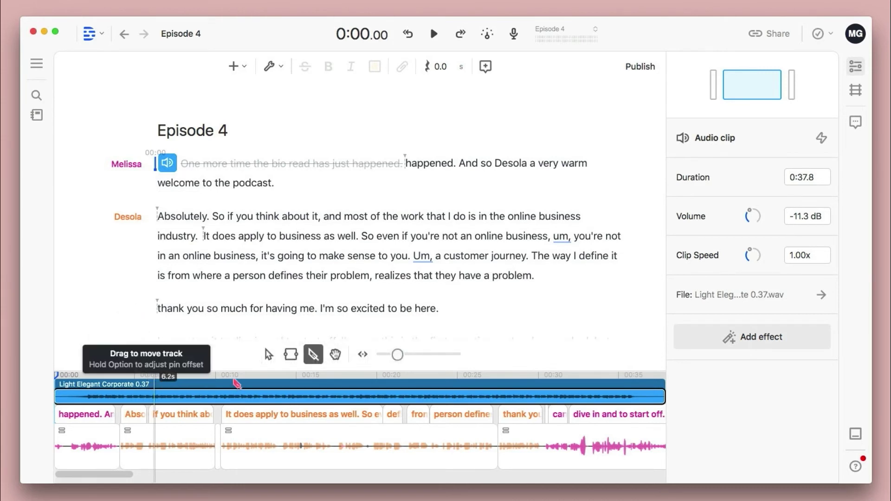
Enlarge the timeline and drag the Light Elegant Corporate clip to start at 00:00.
{"action": "left_click_drag", "start_coordinate": [318, 381], "coordinate": [308, 285]}
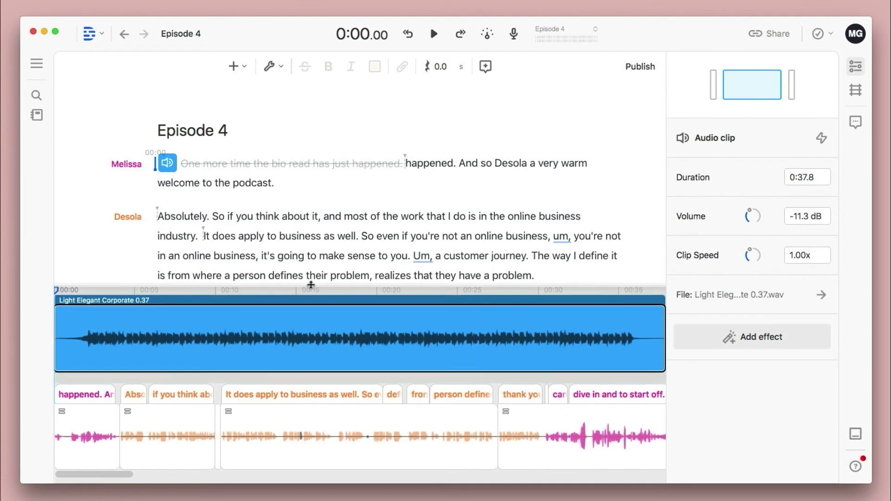
{"action": "left_click_drag", "start_coordinate": [119, 477], "coordinate": [96, 477]}
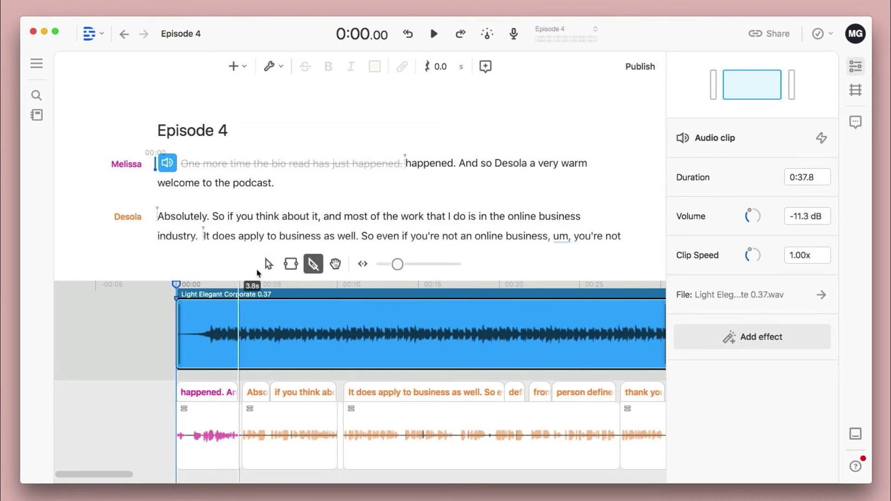
{"action": "left_click", "coordinate": [268, 263]}
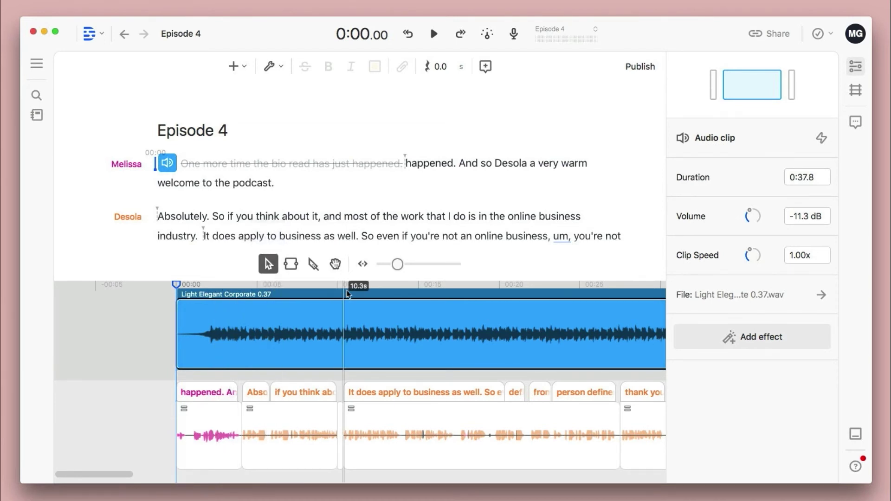
{"action": "left_click_drag", "start_coordinate": [341, 292], "coordinate": [210, 296]}
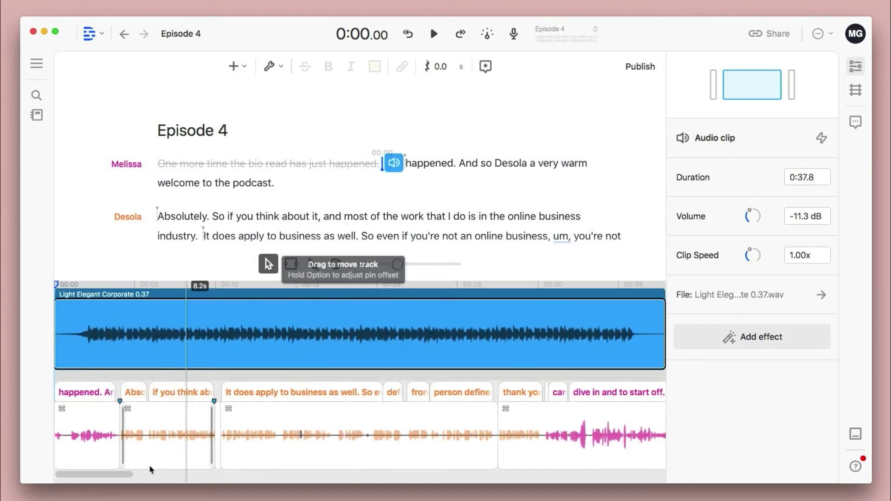
{"action": "scroll", "coordinate": [95, 477], "scroll_direction": "left", "scroll_amount": 5}
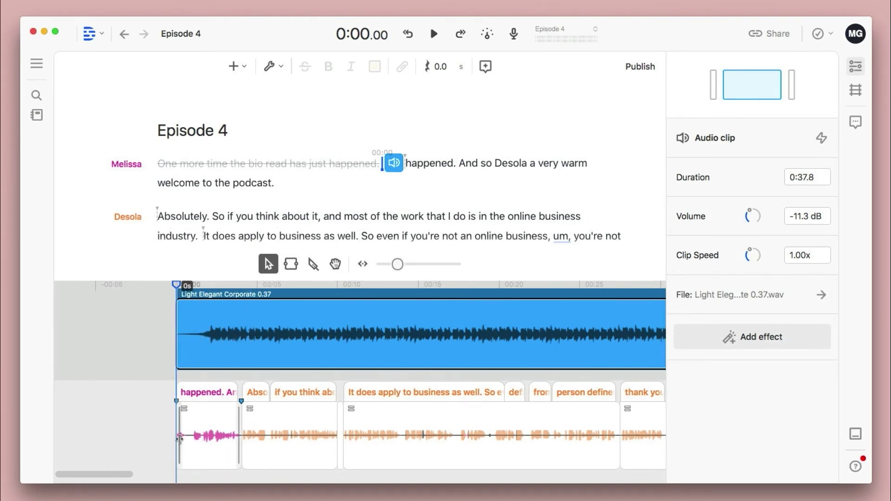
Insert a gap clip before the conversation and stretch it to about 5 seconds.
{"action": "right_click", "coordinate": [178, 435]}
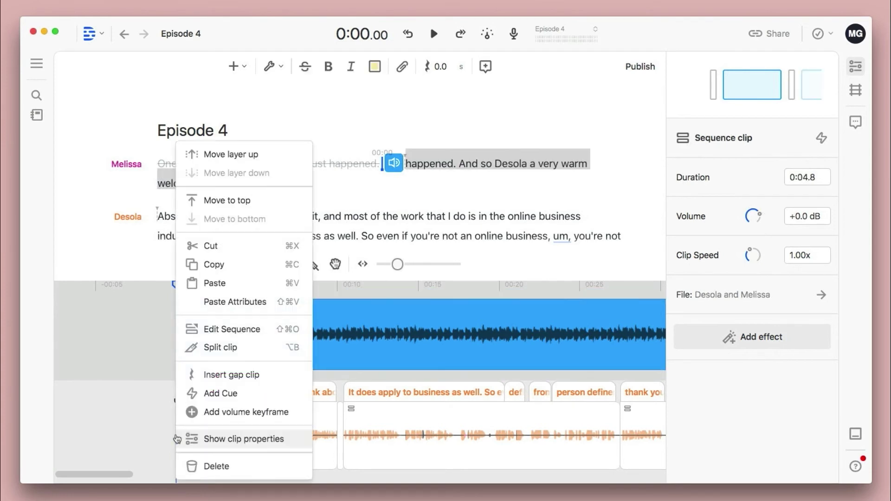
{"action": "left_click", "coordinate": [224, 374]}
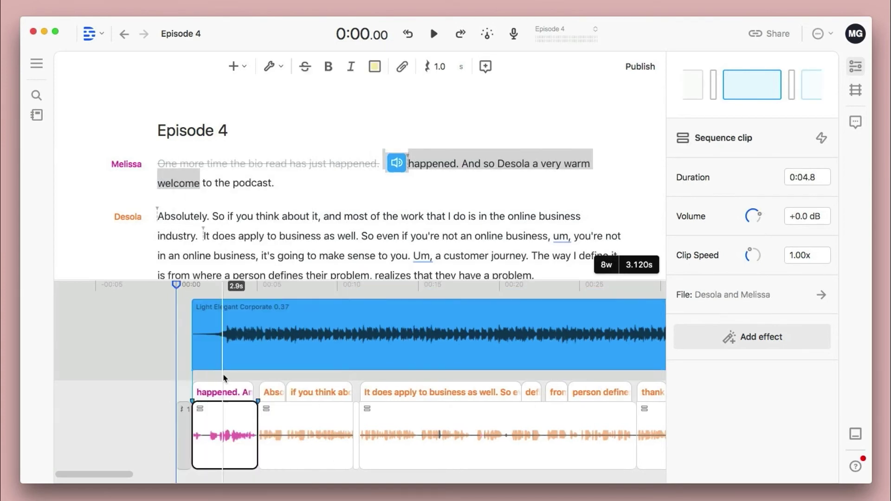
{"action": "left_click_drag", "start_coordinate": [179, 446], "coordinate": [117, 438]}
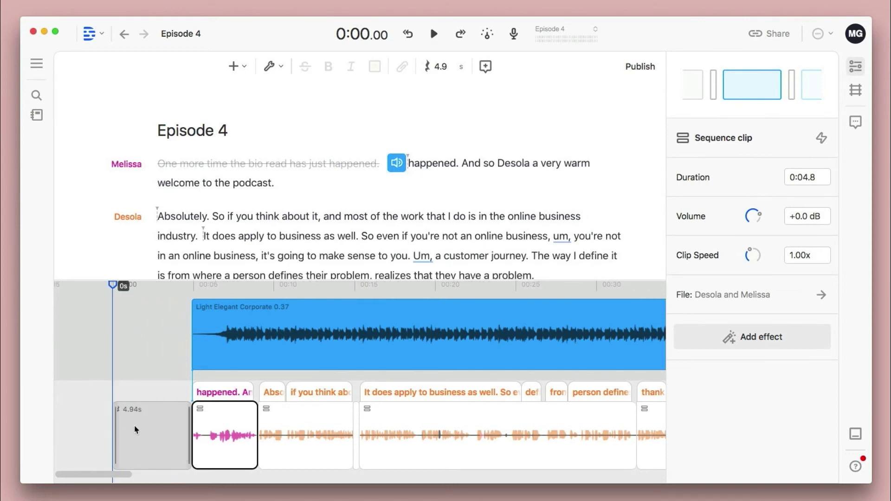
Slide the music clip toward the start and trim the gap to about 3.5 seconds.
{"action": "left_click", "coordinate": [315, 324]}
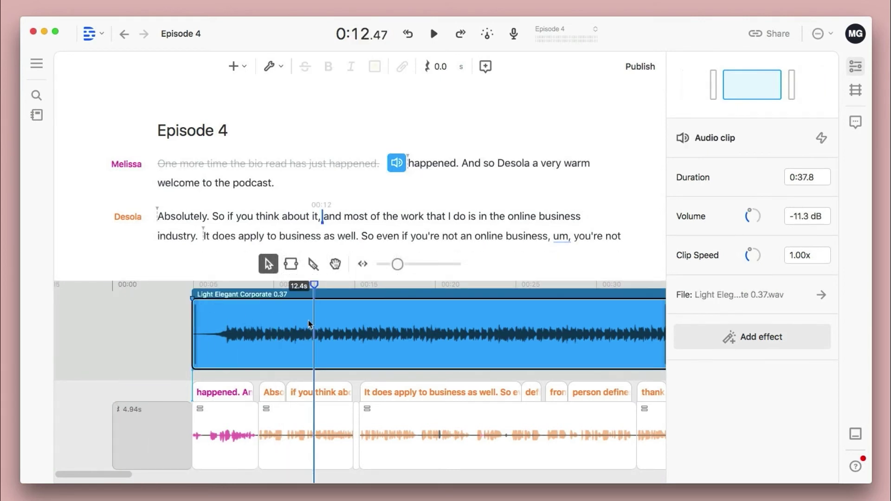
{"action": "left_click_drag", "start_coordinate": [308, 319], "coordinate": [252, 318]}
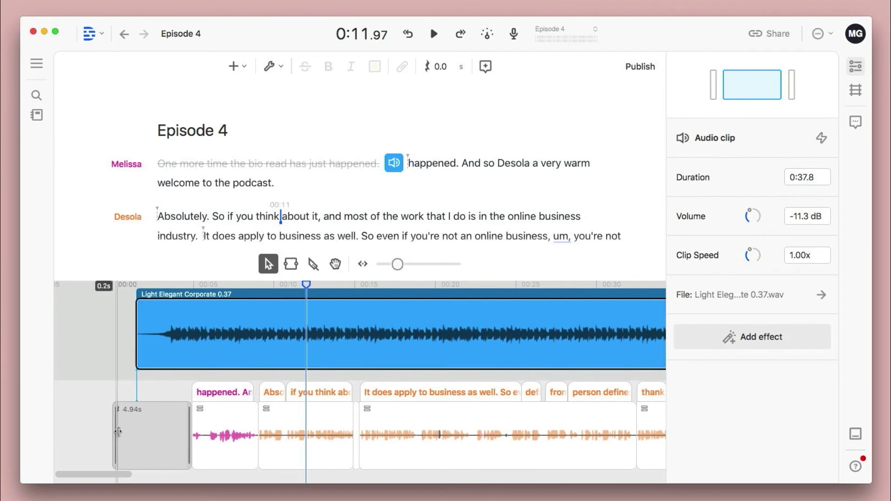
{"action": "left_click_drag", "start_coordinate": [115, 431], "coordinate": [143, 432]}
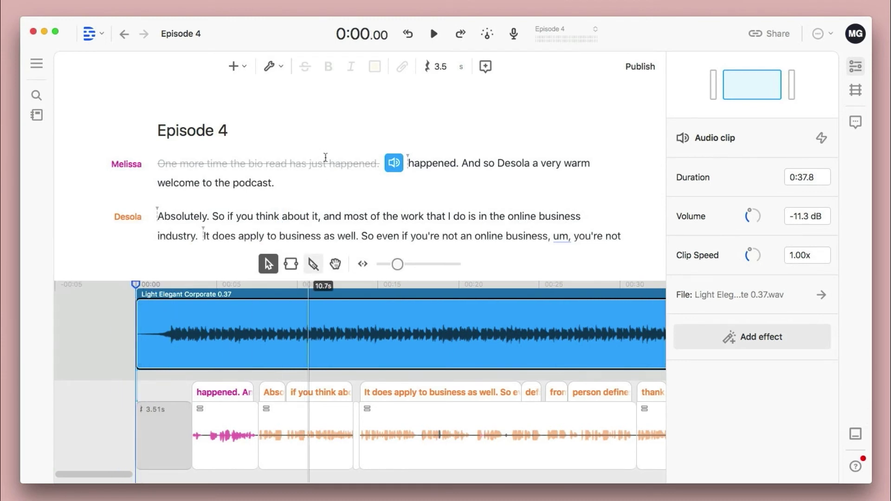
{"action": "left_click", "coordinate": [433, 34]}
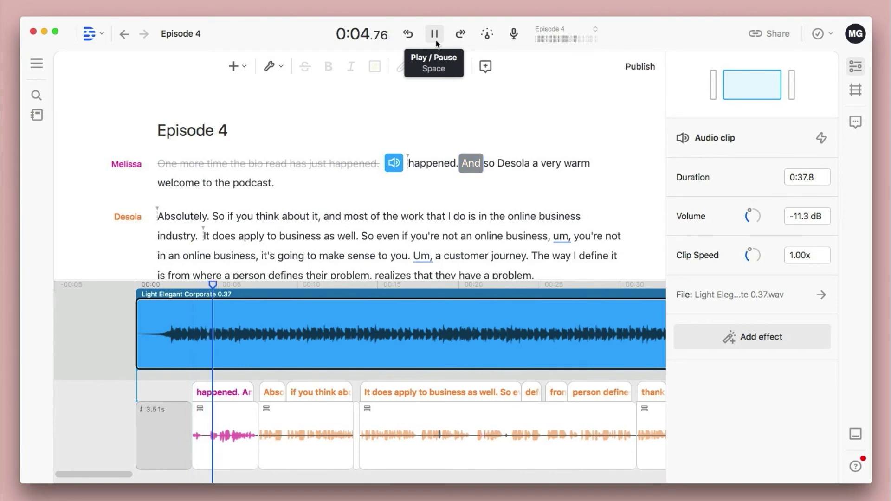
Stop the preview, lower the theme music to -14.9 dB, and shift its start slightly later.
{"action": "left_click", "coordinate": [436, 42]}
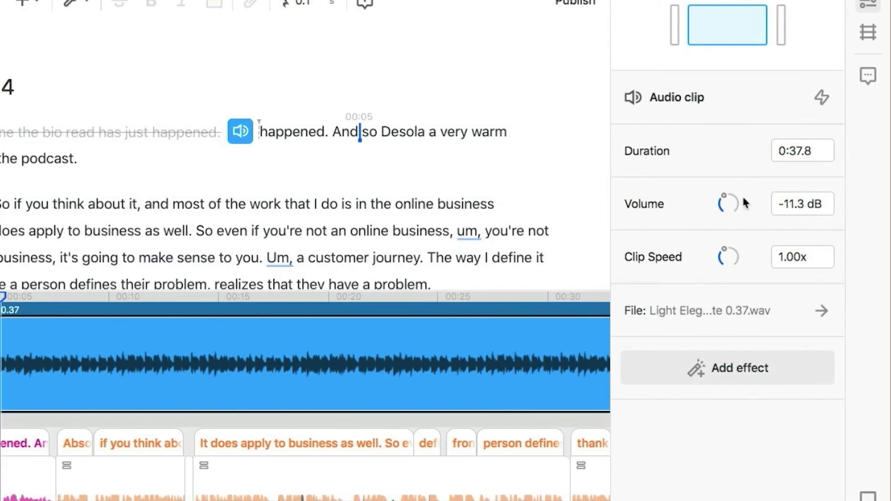
{"action": "mouse_move", "coordinate": [727, 202]}
{"action": "left_mouse_down"}
{"action": "mouse_move", "coordinate": [743, 203]}
{"action": "mouse_move", "coordinate": [746, 215]}
{"action": "mouse_move", "coordinate": [738, 199]}
{"action": "mouse_move", "coordinate": [711, 201]}
{"action": "mouse_move", "coordinate": [734, 199]}
{"action": "mouse_move", "coordinate": [719, 204]}
{"action": "left_mouse_up"}
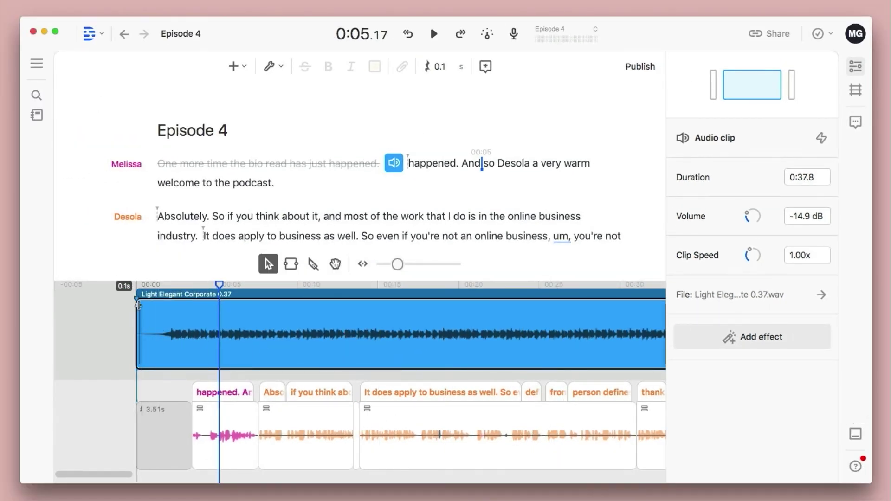
{"action": "left_click_drag", "start_coordinate": [138, 312], "coordinate": [152, 299]}
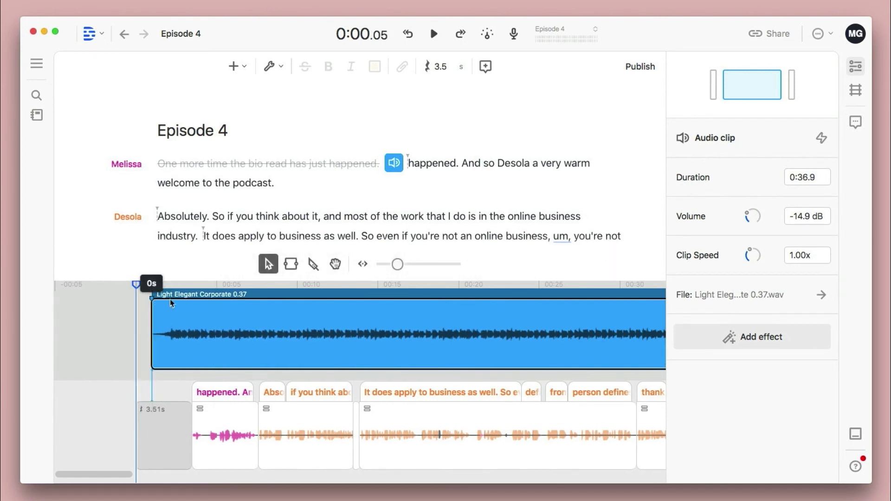
Add a fade-in at the music clip's start and a fade-out at its end.
{"action": "left_click_drag", "start_coordinate": [170, 299], "coordinate": [225, 299]}
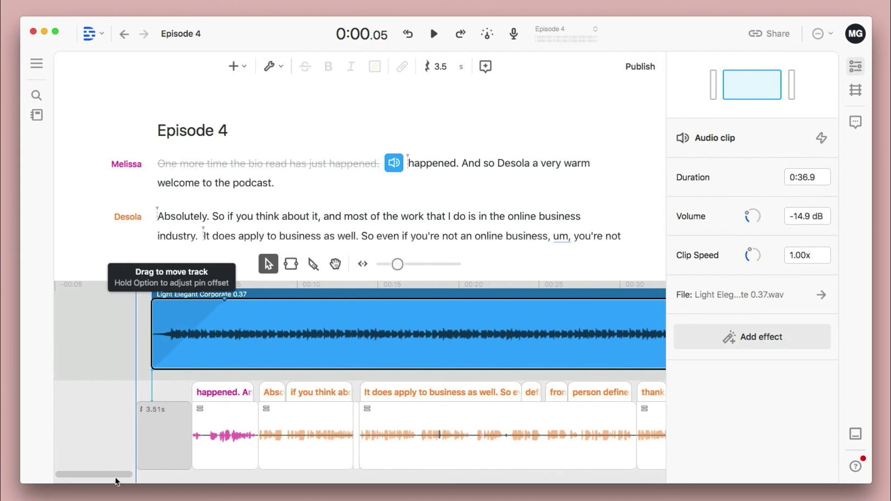
{"action": "left_click_drag", "start_coordinate": [121, 476], "coordinate": [191, 478]}
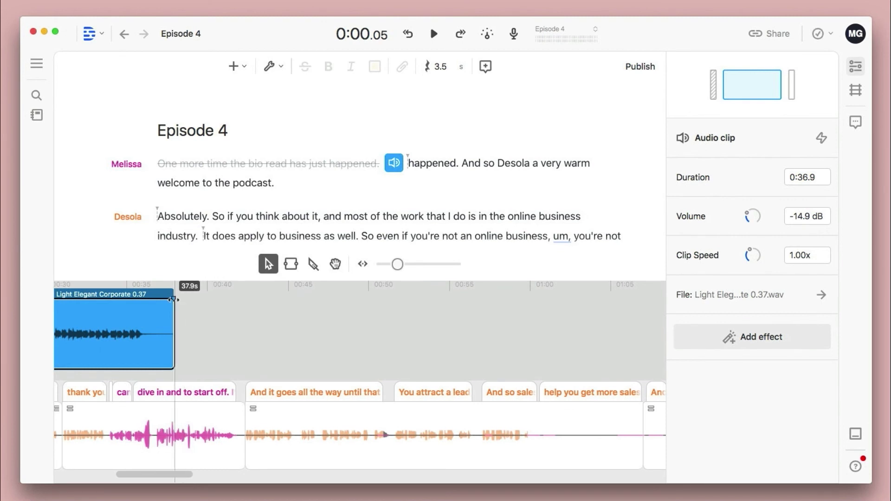
{"action": "left_click_drag", "start_coordinate": [169, 300], "coordinate": [107, 300]}
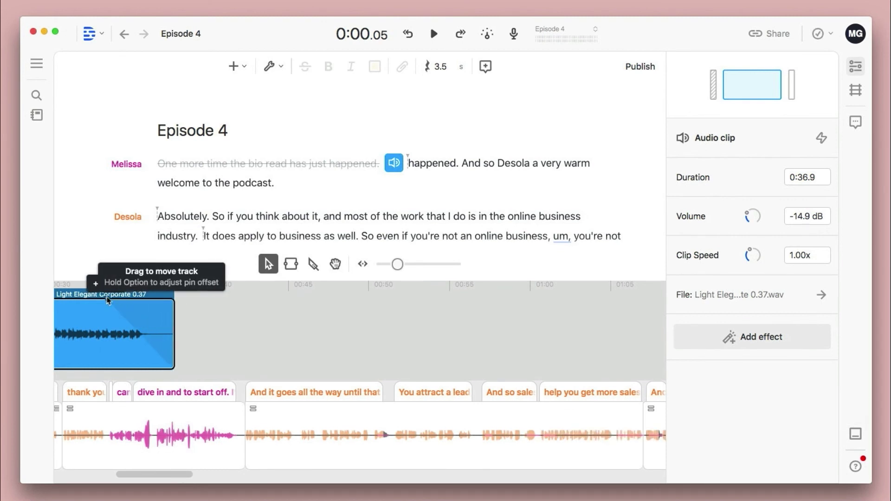
Play the end of the theme music to check the fade-out.
{"action": "left_click", "coordinate": [74, 287]}
{"action": "key", "text": "space"}
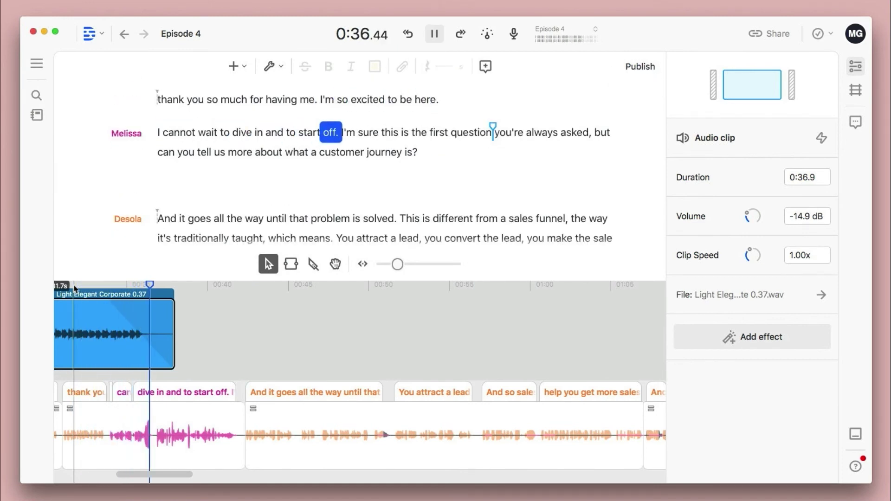
{"action": "key", "text": "space"}
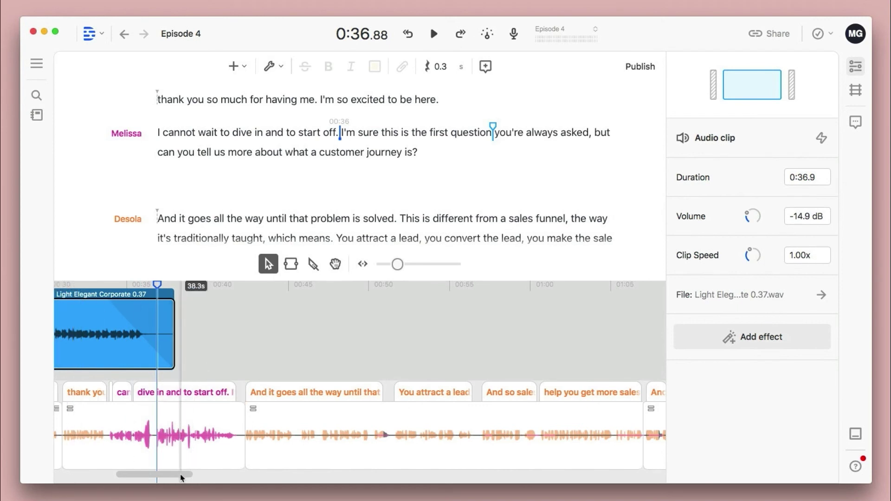
{"action": "left_click_drag", "start_coordinate": [181, 476], "coordinate": [144, 478]}
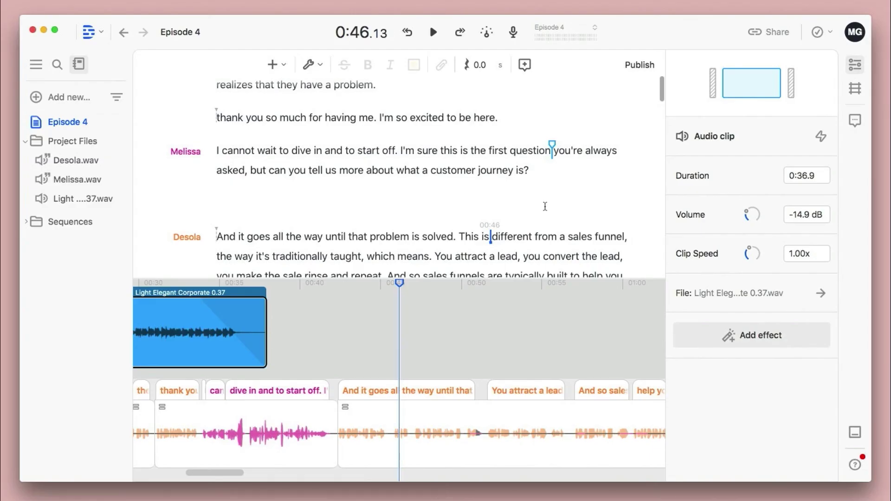
{"action": "left_click", "coordinate": [101, 33]}
Exit the Episode 4 editor with the logo menu's Back to Drive, returning to the project list.
{"action": "left_click", "coordinate": [124, 82]}
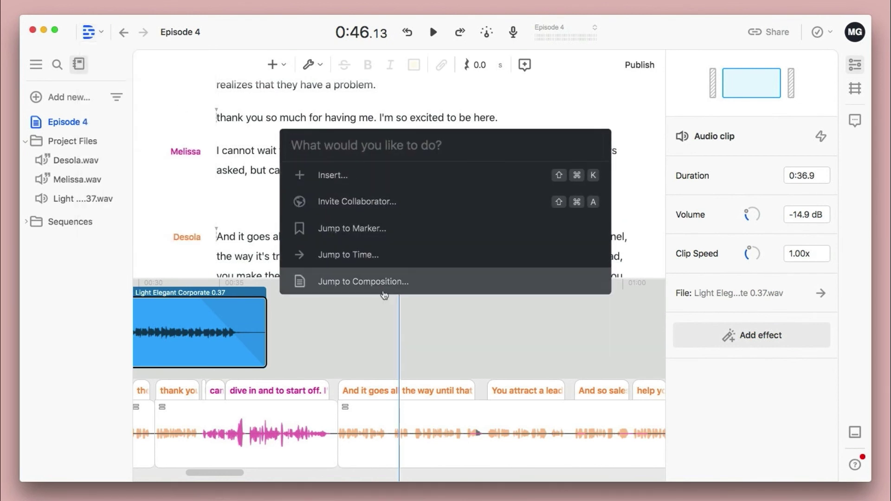
{"action": "left_click", "coordinate": [98, 36]}
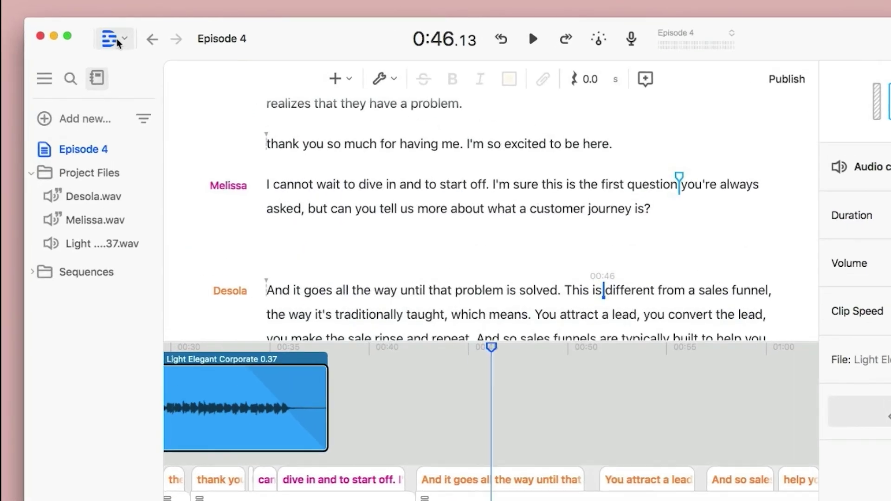
{"action": "left_click", "coordinate": [98, 35]}
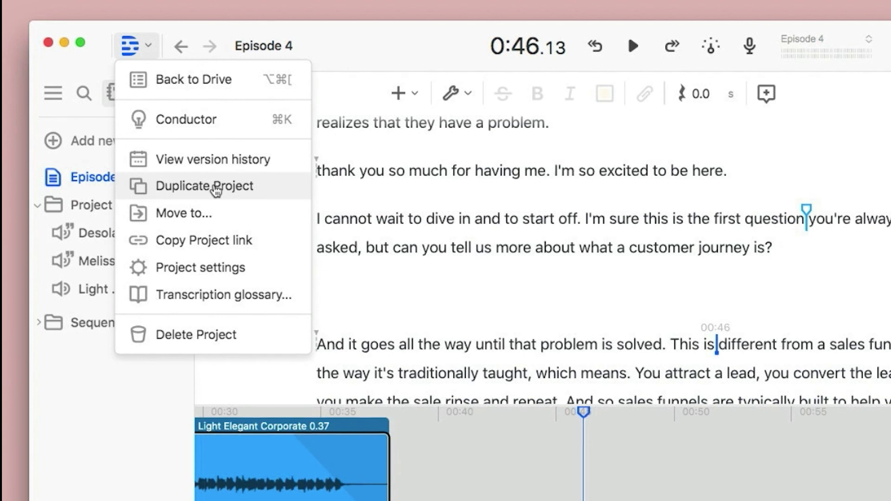
{"action": "left_click", "coordinate": [464, 250]}
{"action": "left_click_drag", "start_coordinate": [316, 218], "coordinate": [799, 255]}
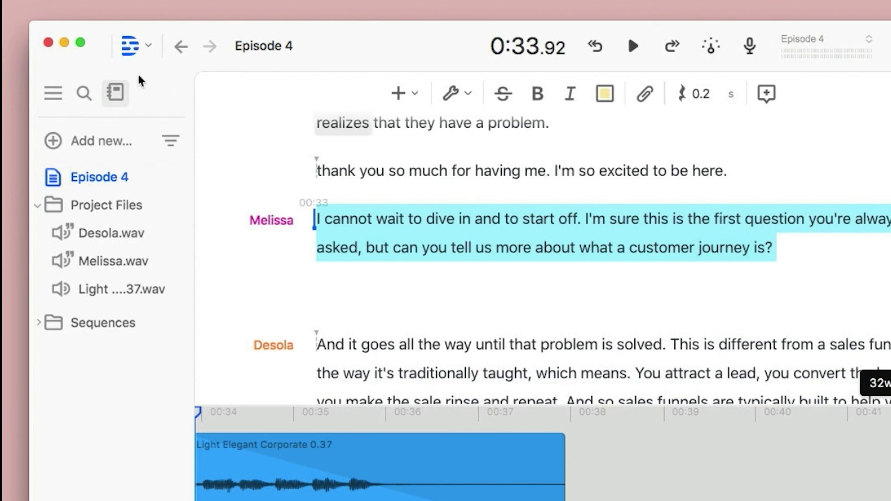
{"action": "left_click", "coordinate": [137, 59]}
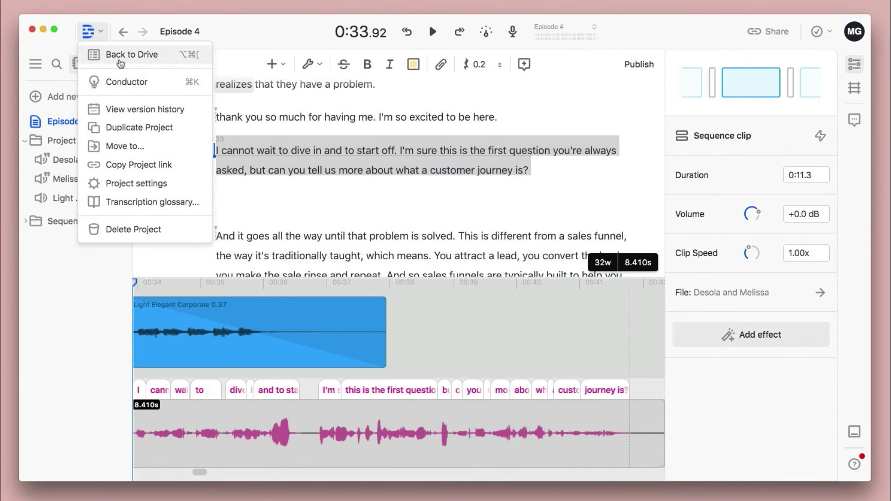
{"action": "left_click", "coordinate": [121, 63]}
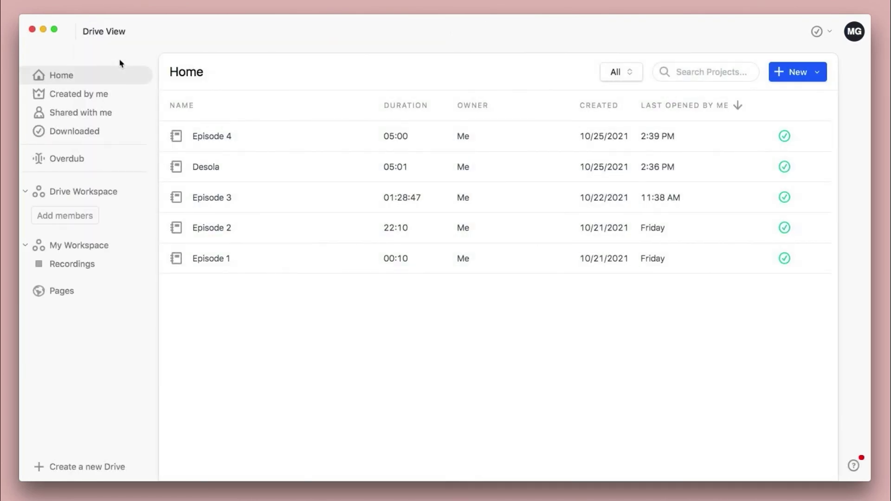
{"action": "left_click", "coordinate": [79, 160]}
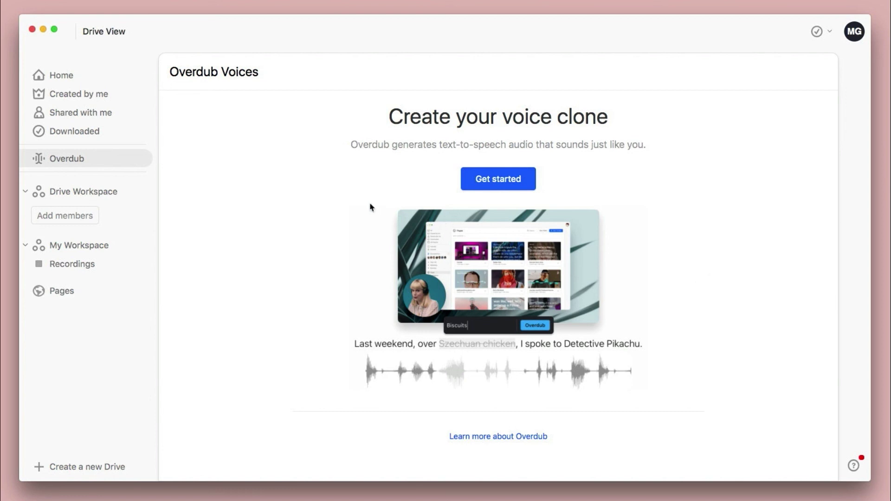
{"action": "left_click", "coordinate": [103, 77]}
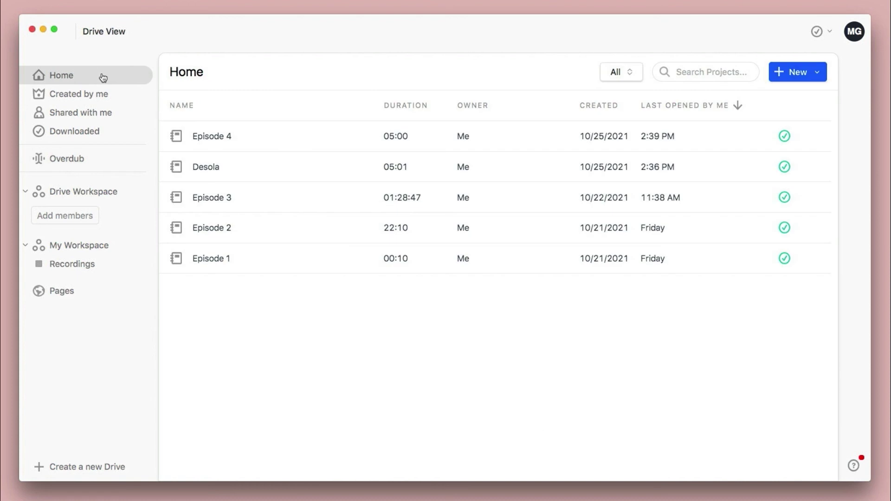
{"action": "left_click", "coordinate": [280, 142]}
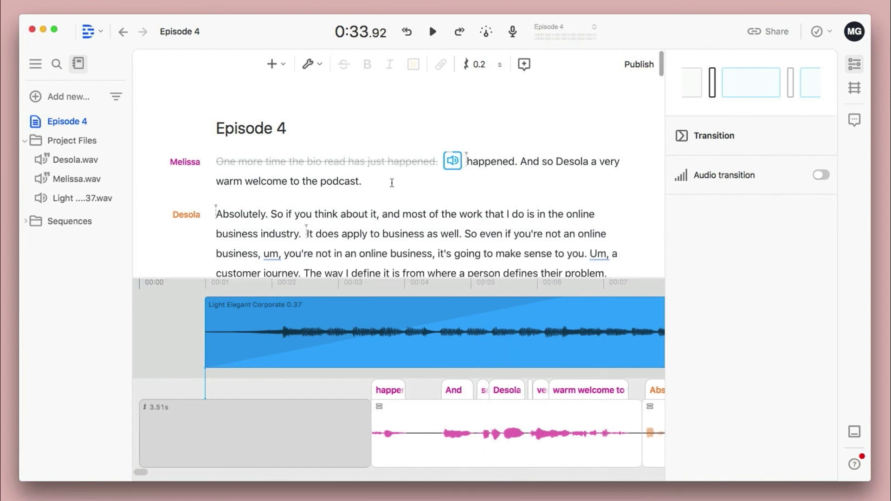
Place the playback point just after the first transcript line in Episode 4.
{"action": "left_click", "coordinate": [392, 182]}
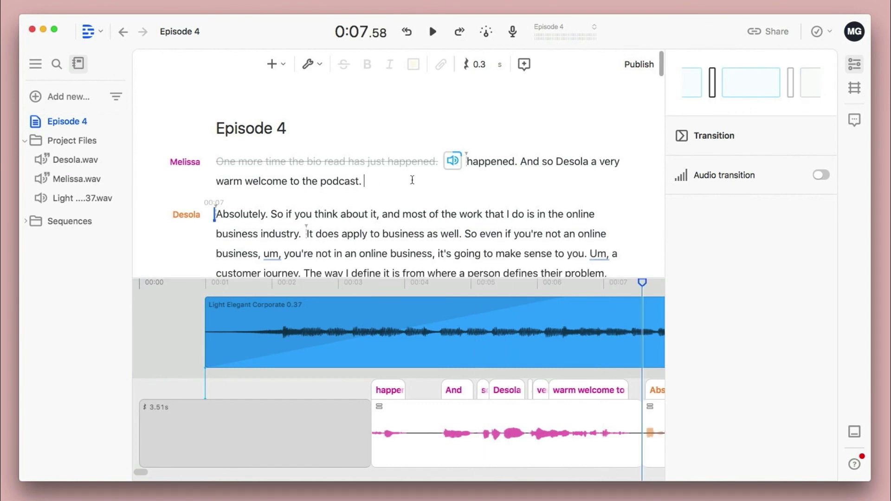